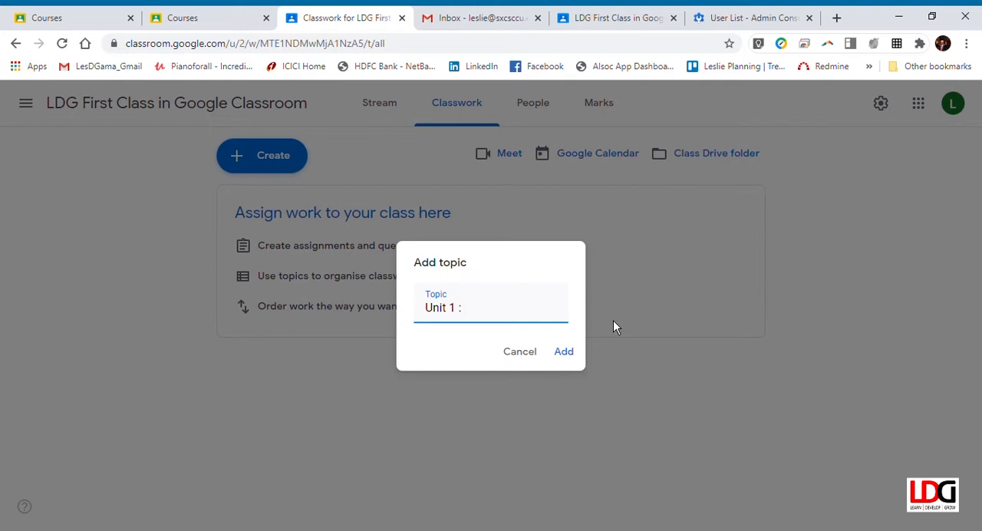
# Complete the new topic's name as "Unit 1 : Getting Started" and add it to the classwork
pyautogui.write('Getting Started')
pyautogui.click(576, 353)
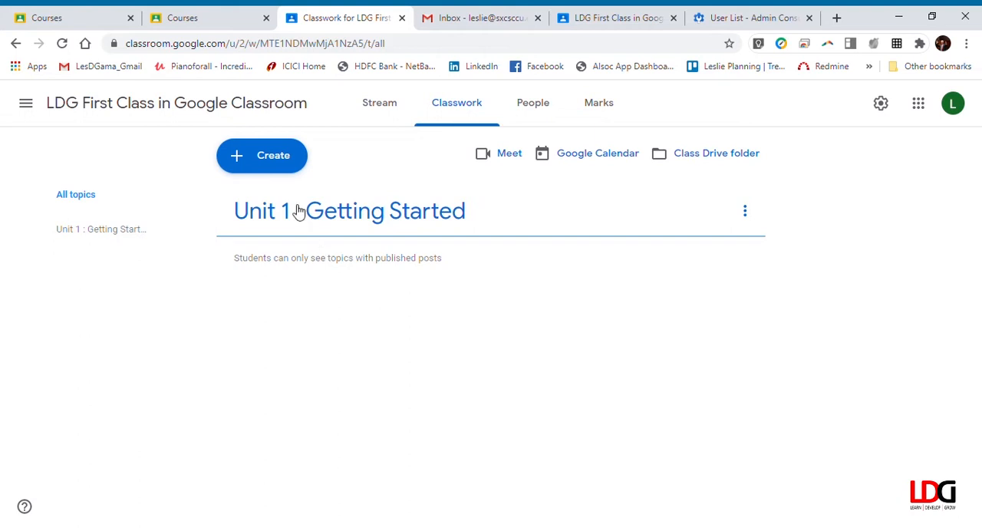
# Create a new classwork material titled "How to get started creating assignments"
pyautogui.click(274, 161)
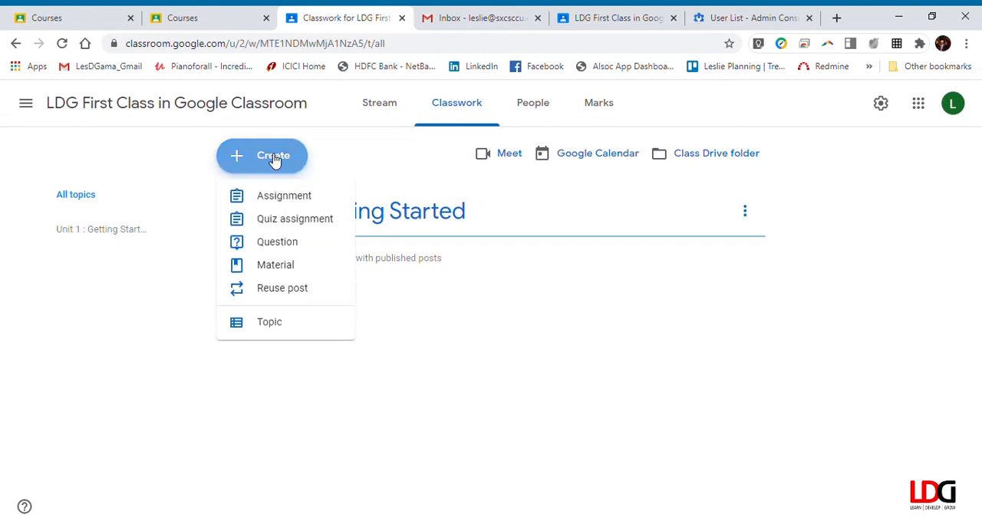
pyautogui.click(293, 270)
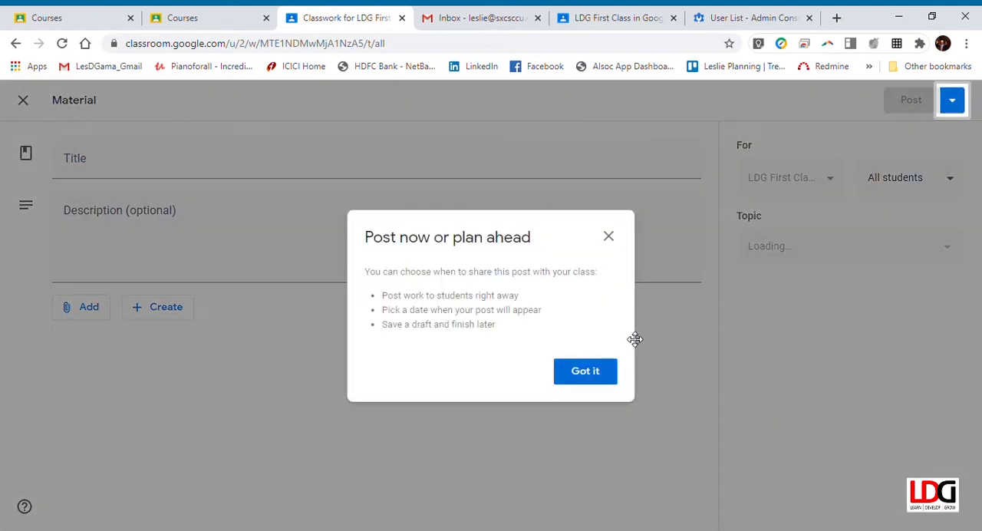
pyautogui.click(585, 373)
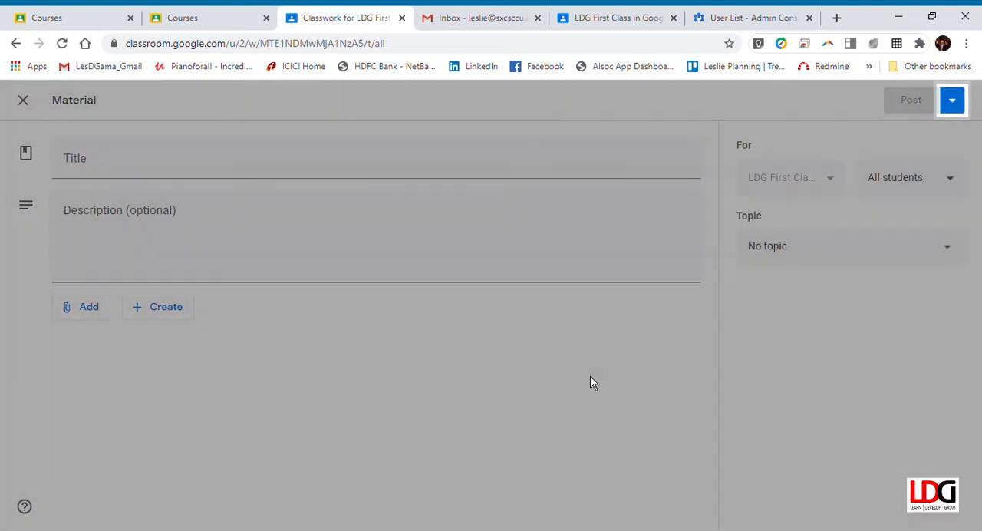
pyautogui.click(117, 169)
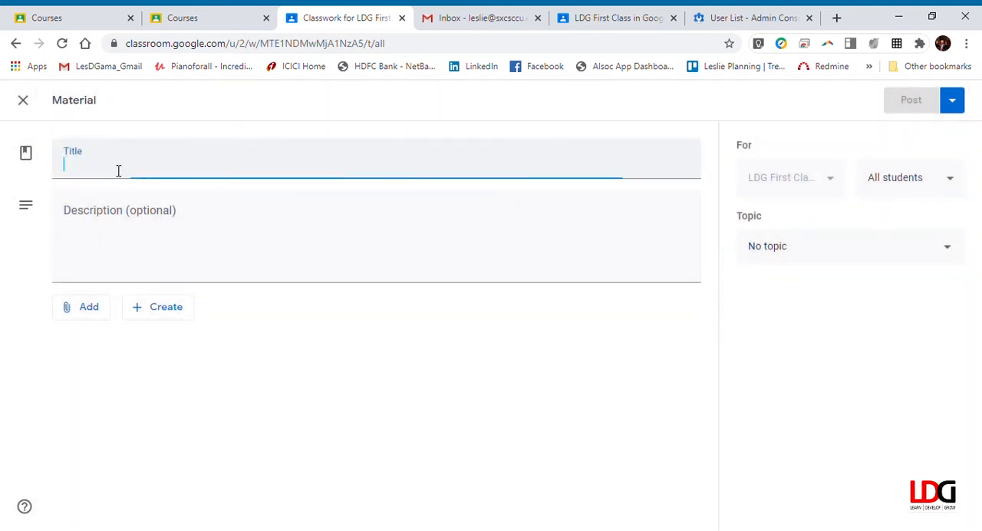
pyautogui.write('How to')
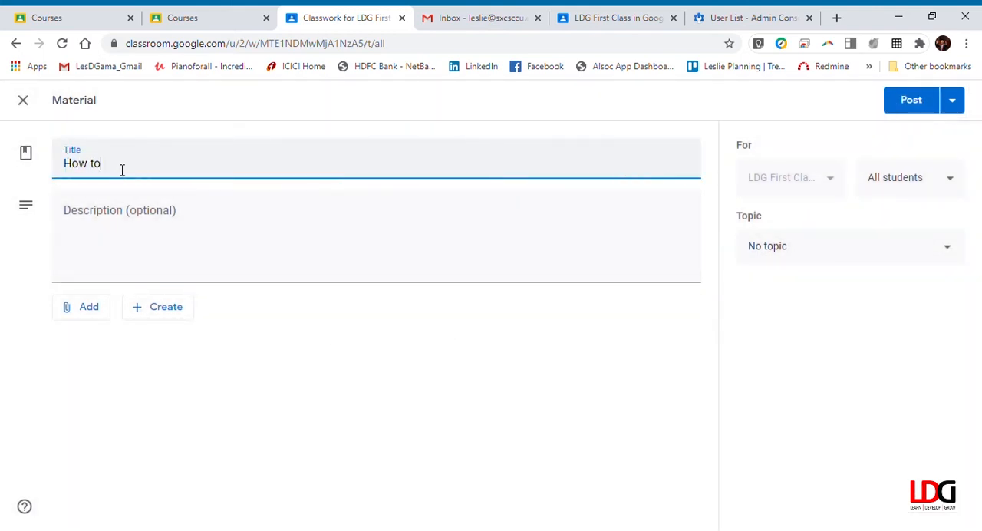
pyautogui.write(' get started creating assignments')
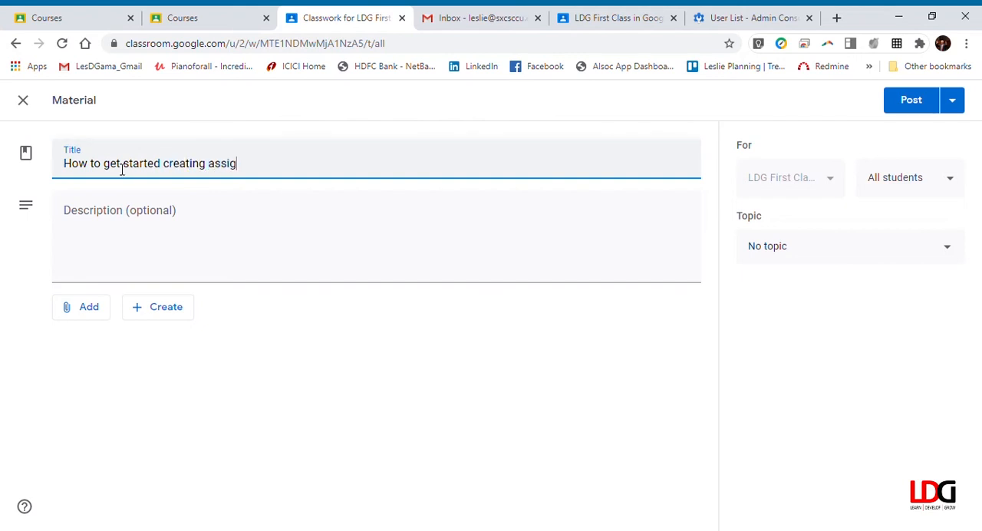
# Enter the material's description "This document gives an overview of how assignments can be created." and dismiss the classwork tip
pyautogui.click(232, 229)
pyautogui.write('This document gives an overview of how')
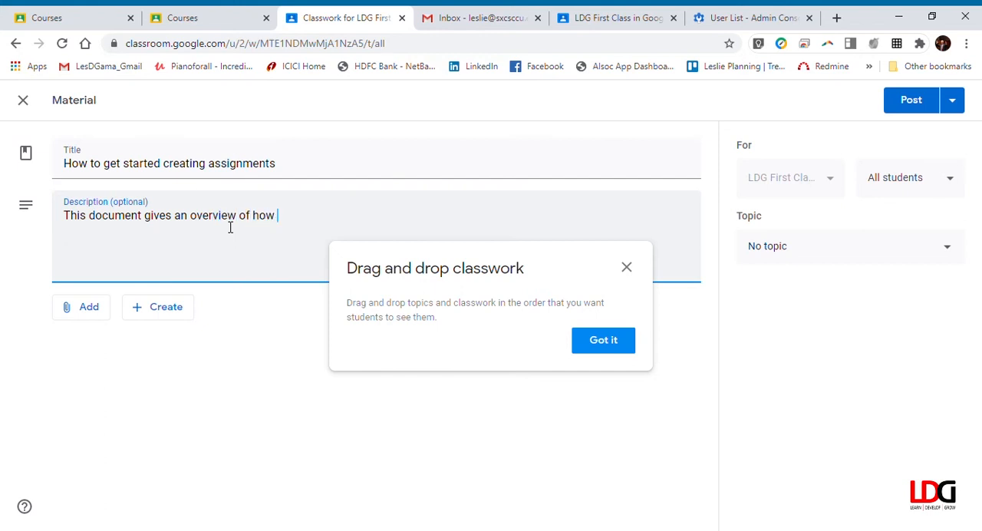
pyautogui.write('nments can be created.')
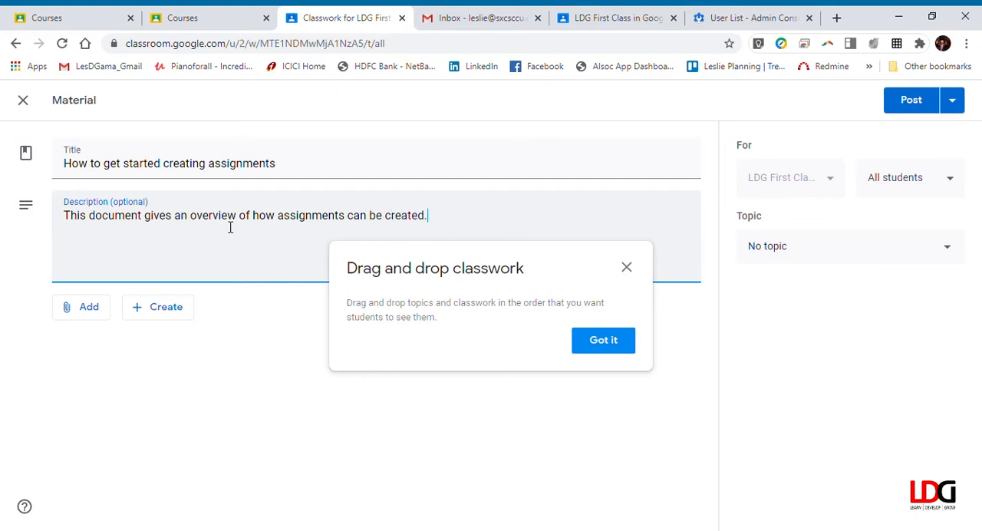
pyautogui.click(621, 344)
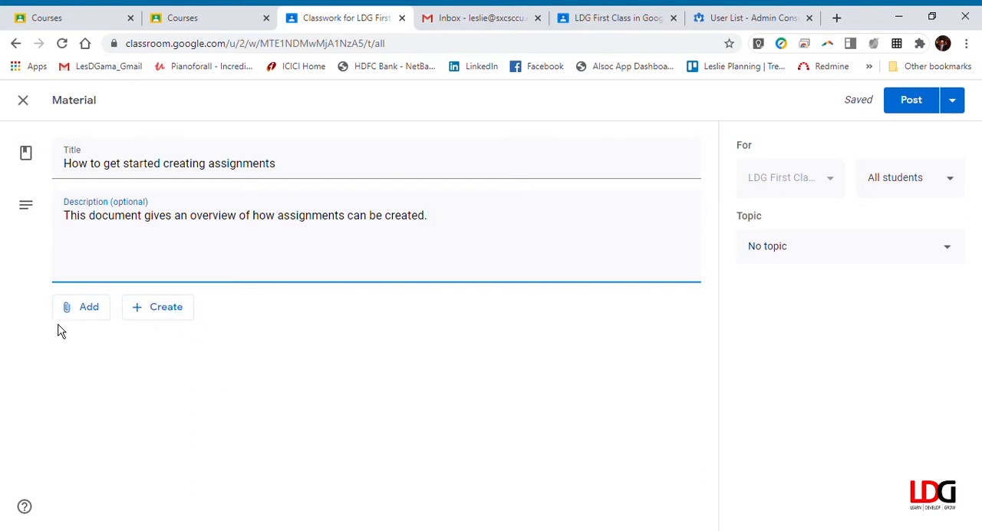
# Upload the file "Teachers' Guide to Google Classroom.docx" from the device as an attachment to the material
pyautogui.click(91, 316)
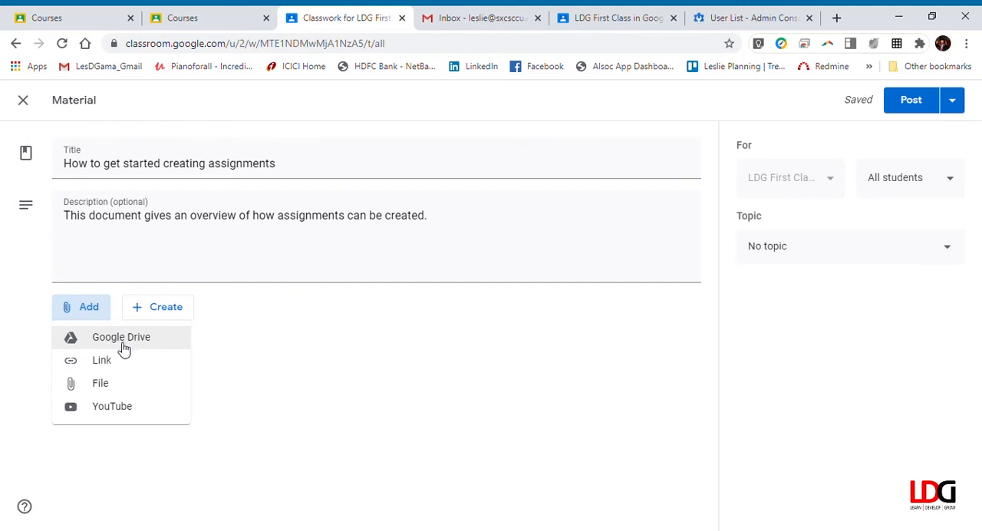
pyautogui.click(104, 390)
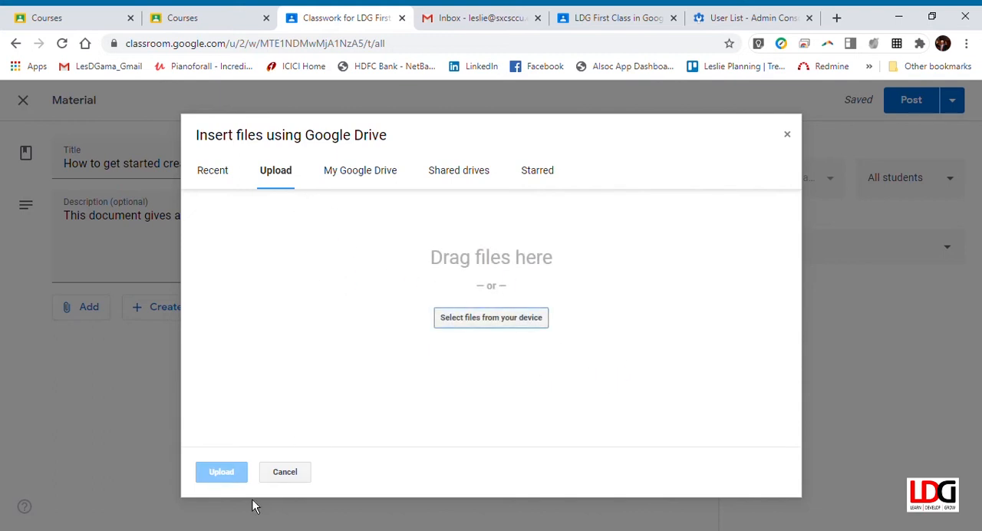
pyautogui.click(528, 322)
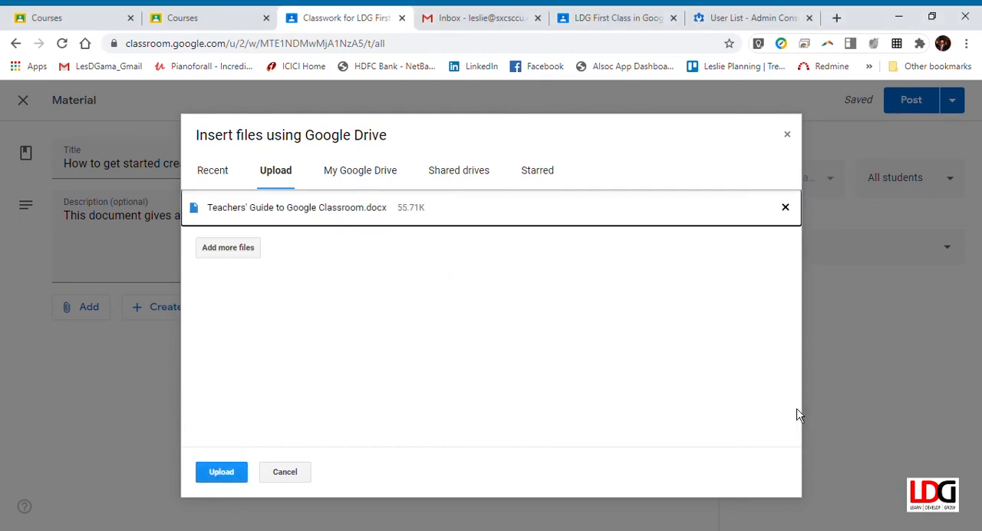
pyautogui.click(238, 478)
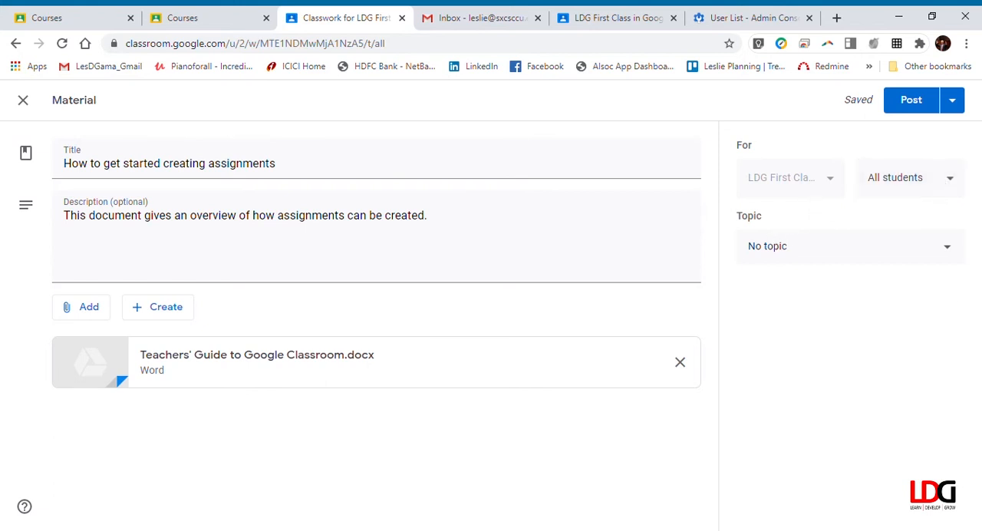
# Assign the material to the topic "Unit 1 : Getting Started" and post it
pyautogui.click(953, 253)
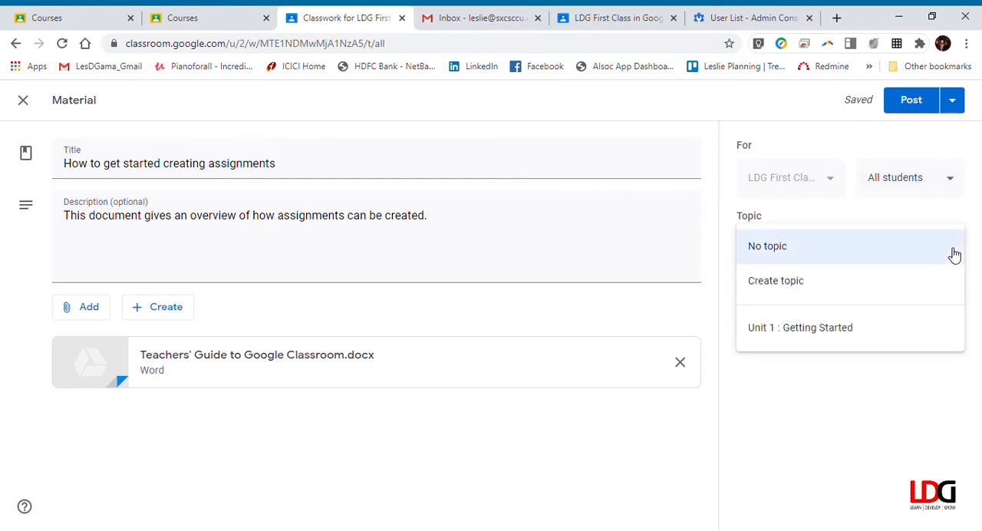
pyautogui.click(802, 330)
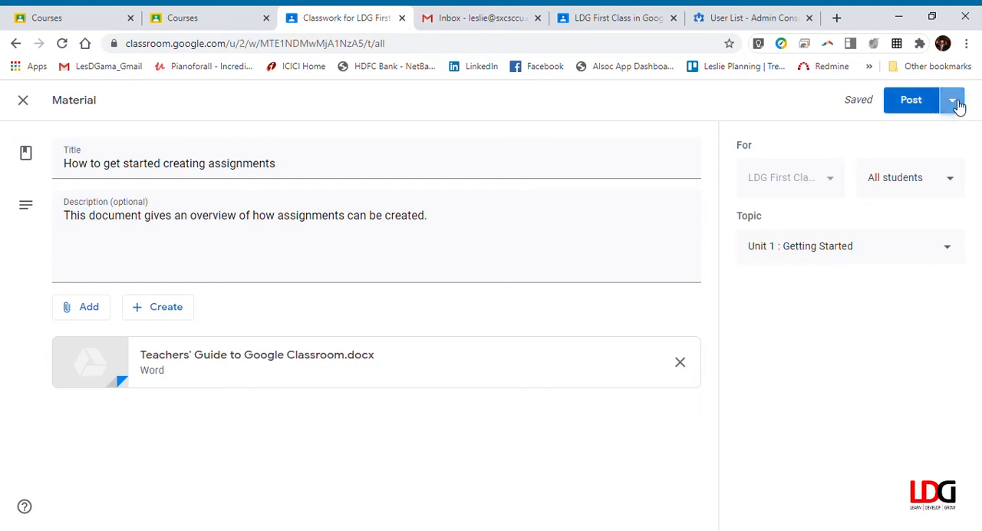
pyautogui.click(955, 104)
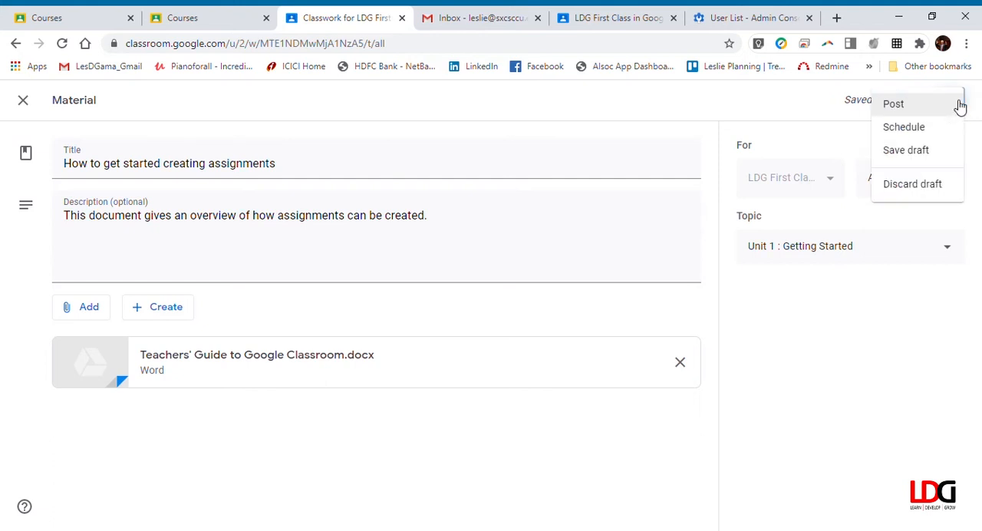
pyautogui.click(901, 110)
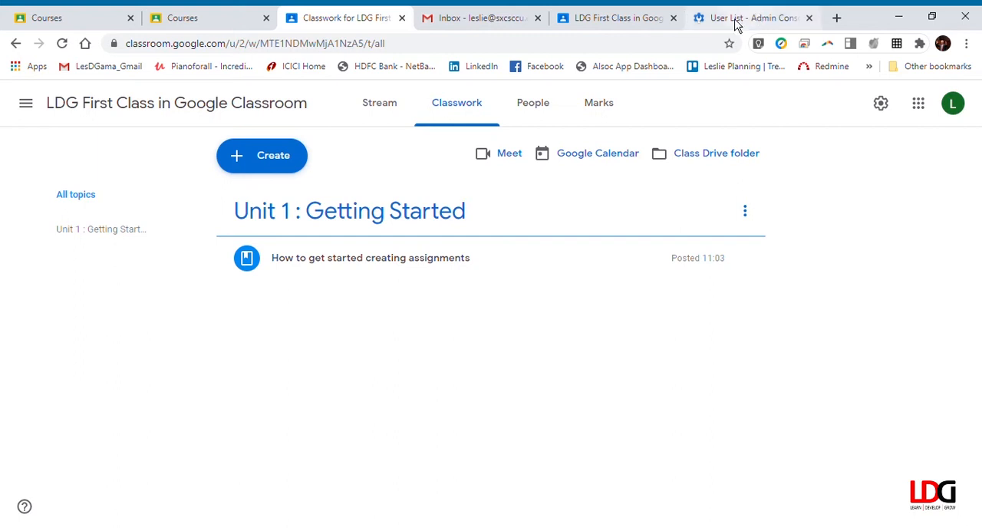
# Check the posted material on the class's classwork page in the student account, dismissing the progress tip
pyautogui.click(618, 17)
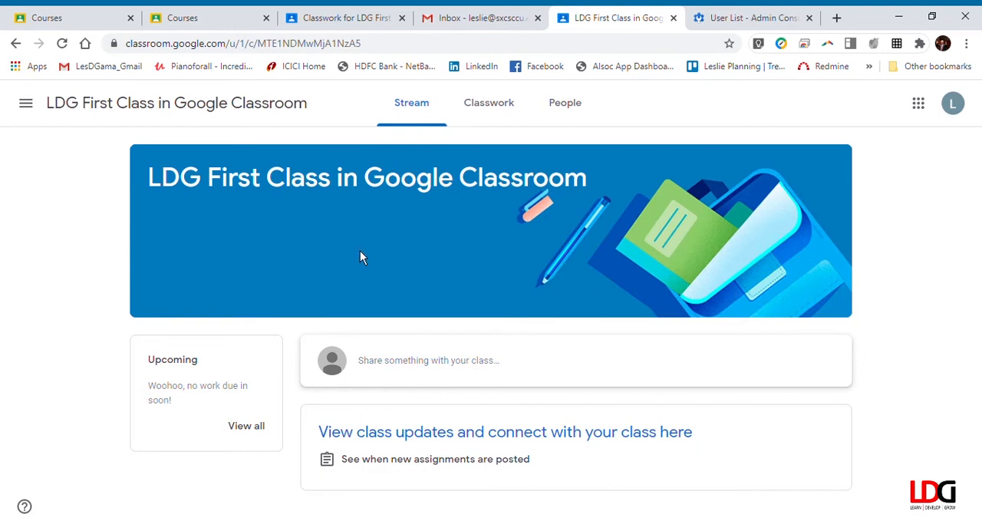
pyautogui.click(490, 108)
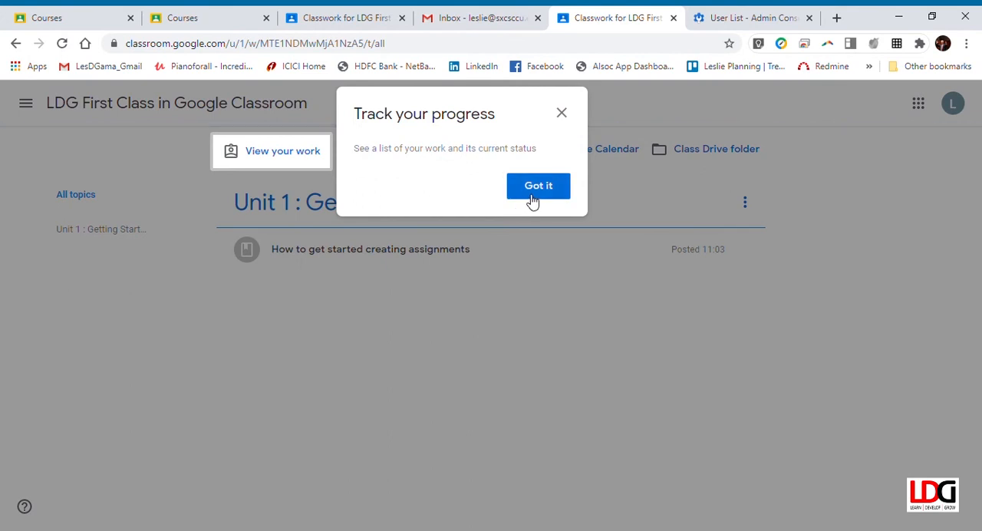
pyautogui.click(538, 185)
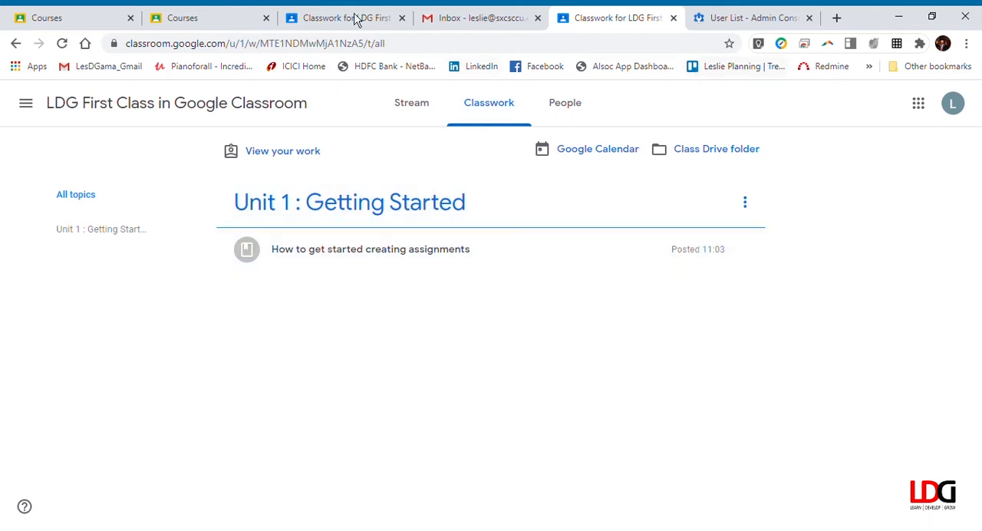
# Compare the options available for the posted material in the teacher account and the student account
pyautogui.click(329, 29)
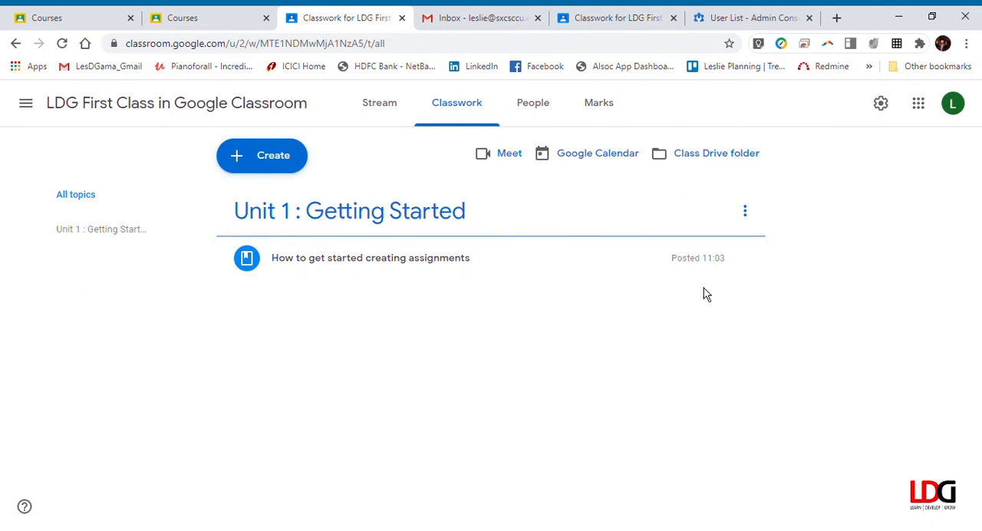
pyautogui.click(745, 258)
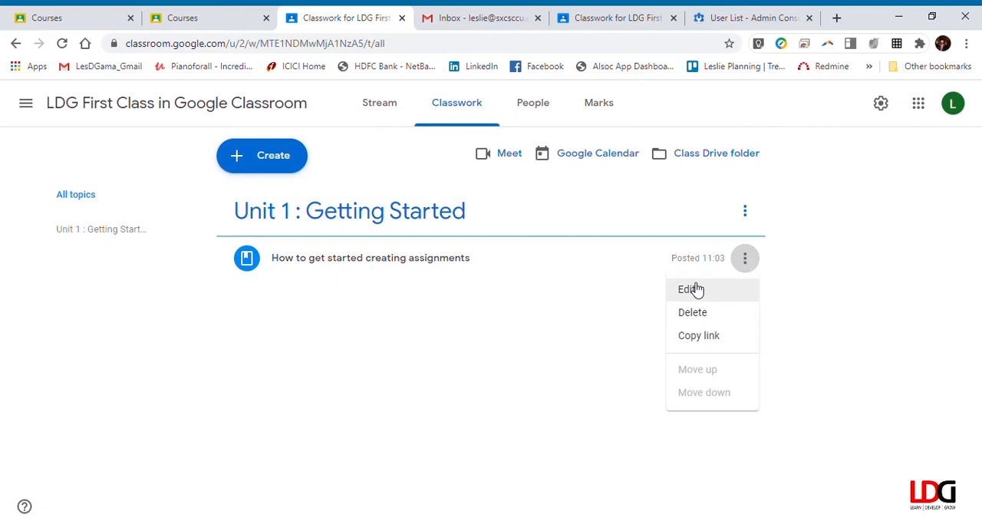
pyautogui.click(613, 28)
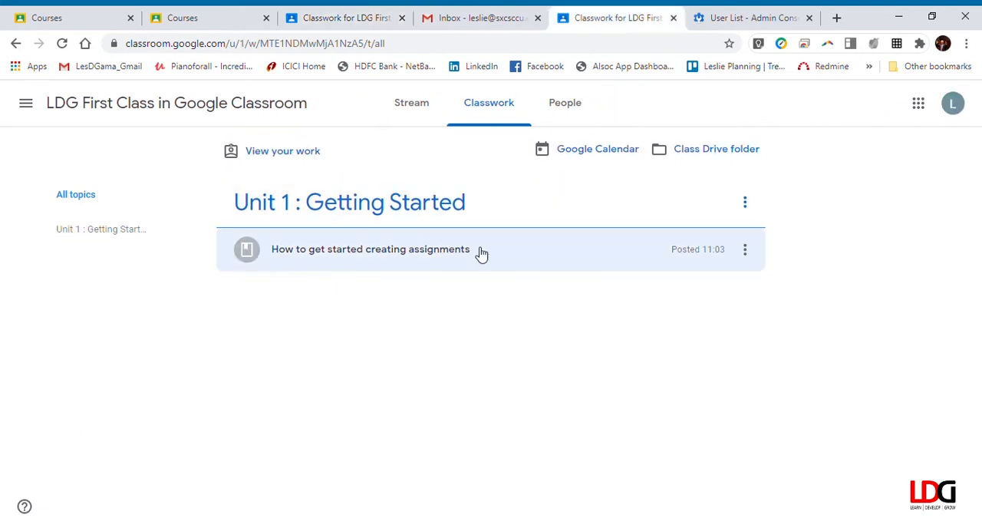
pyautogui.click(748, 251)
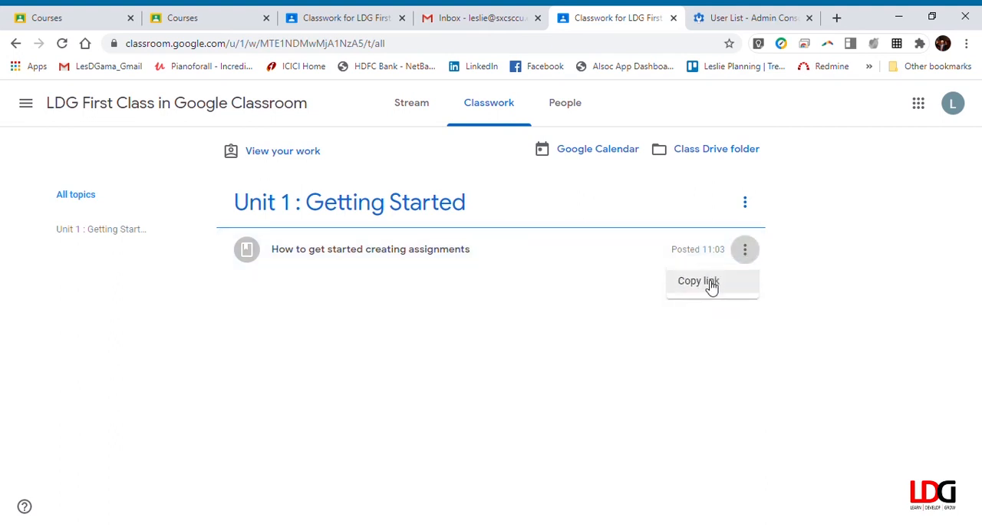
pyautogui.click(581, 313)
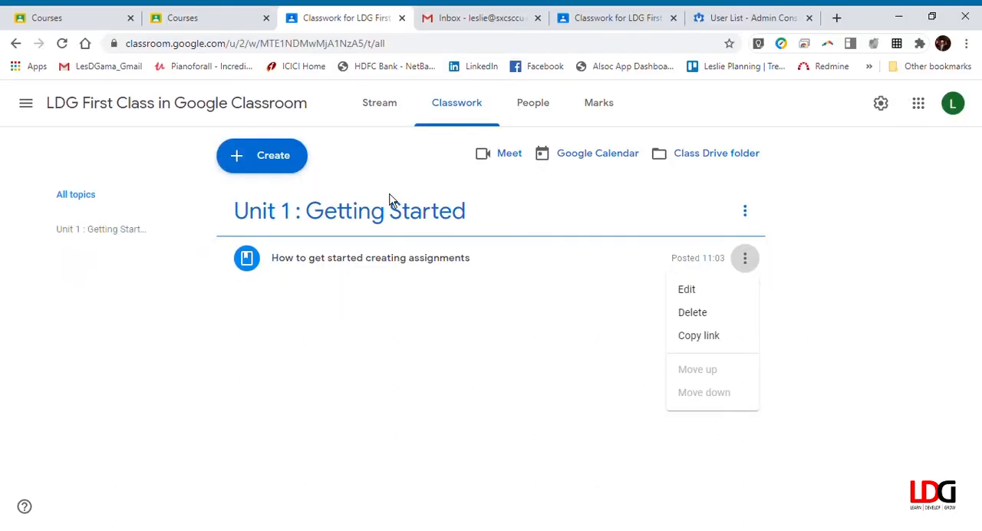
# View the class Drive folder's files from the teacher account, then return to the classwork page
pyautogui.click(722, 160)
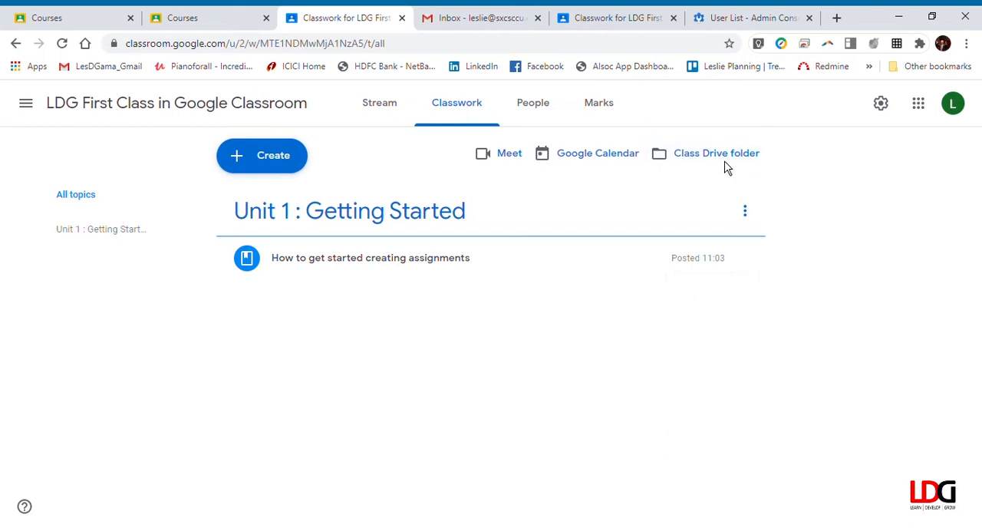
pyautogui.click(725, 164)
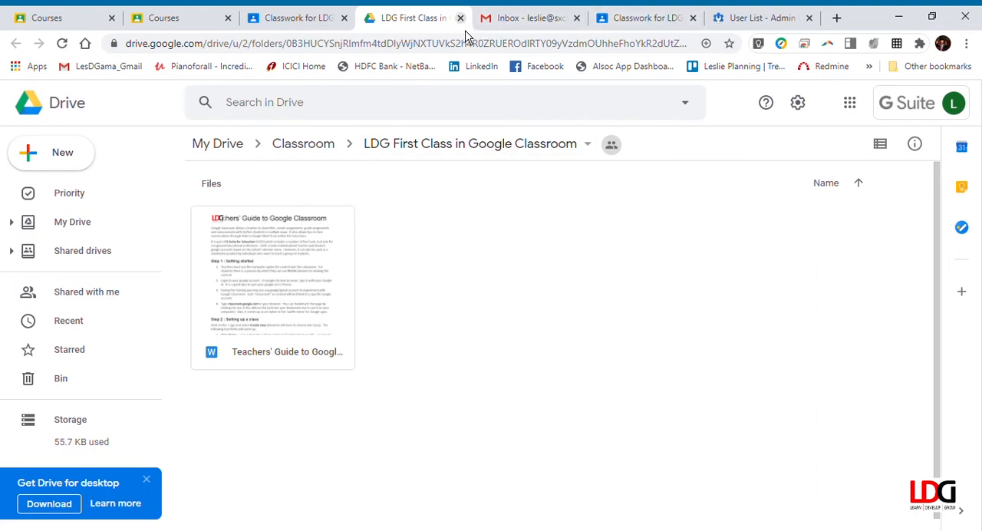
pyautogui.click(460, 19)
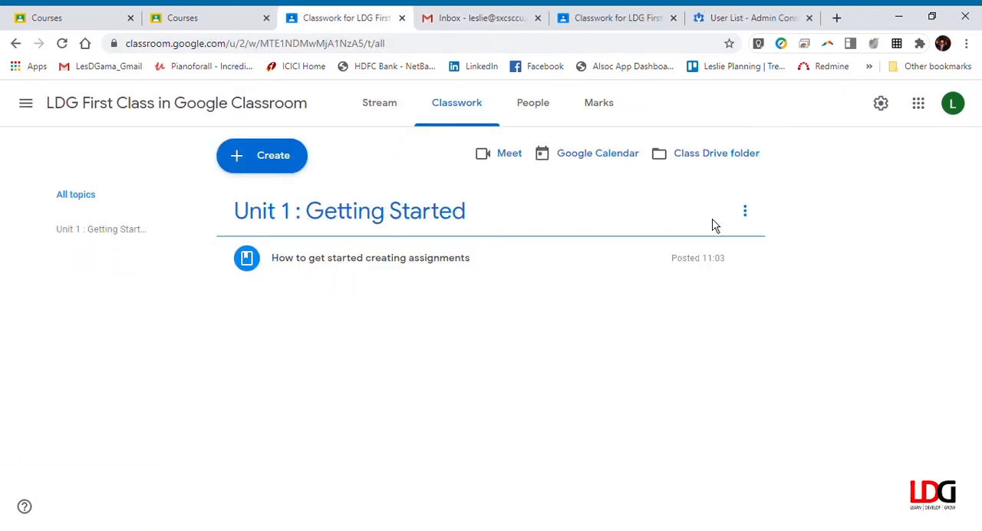
# Create a new assignment and title it "LDG's First Assignment"
pyautogui.click(285, 159)
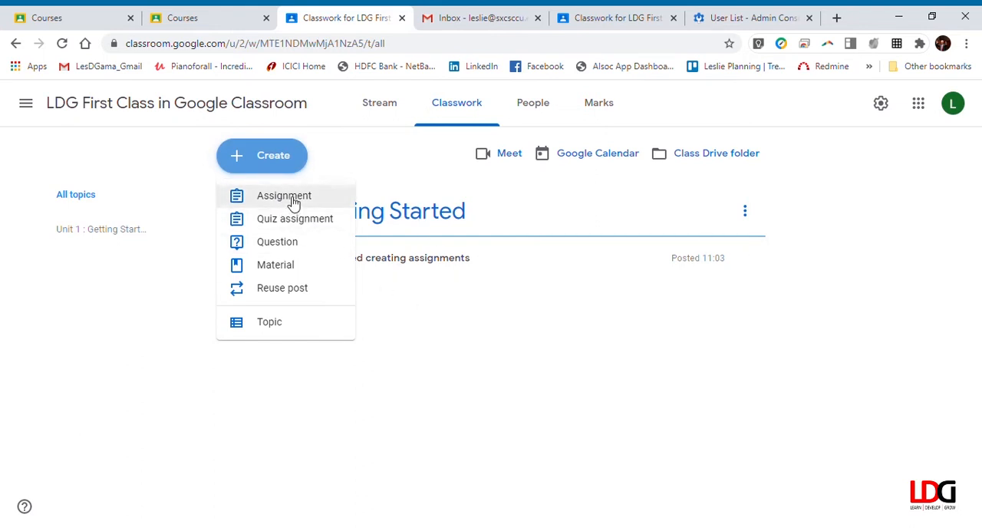
pyautogui.click(294, 198)
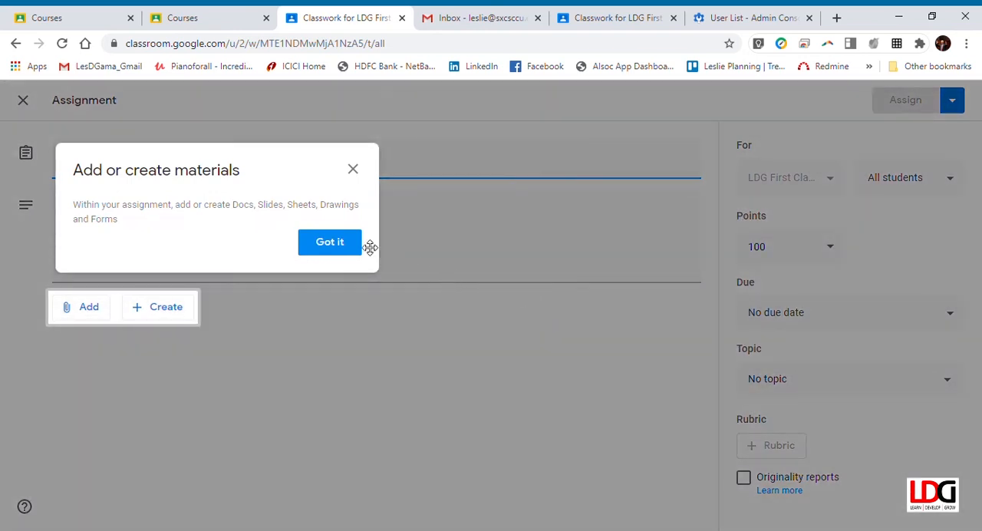
pyautogui.click(359, 244)
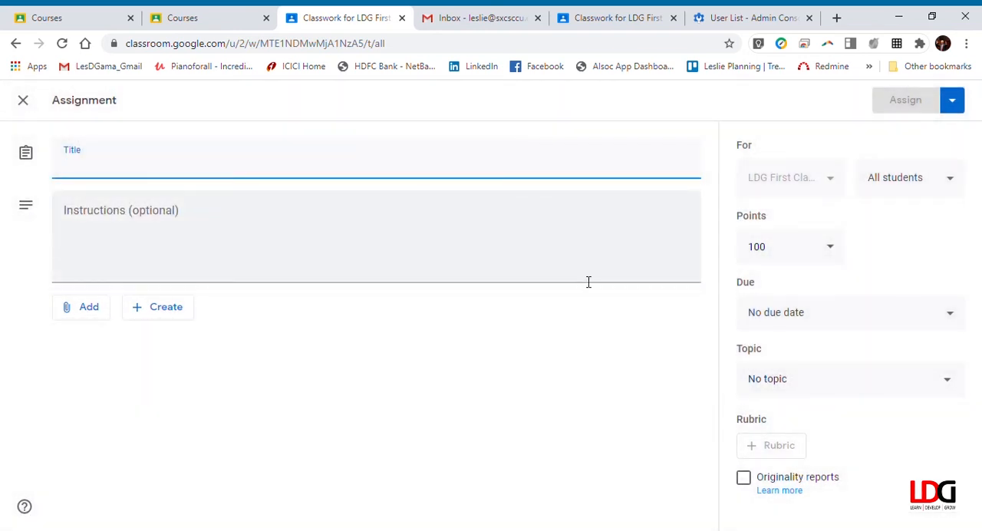
pyautogui.write('My First')
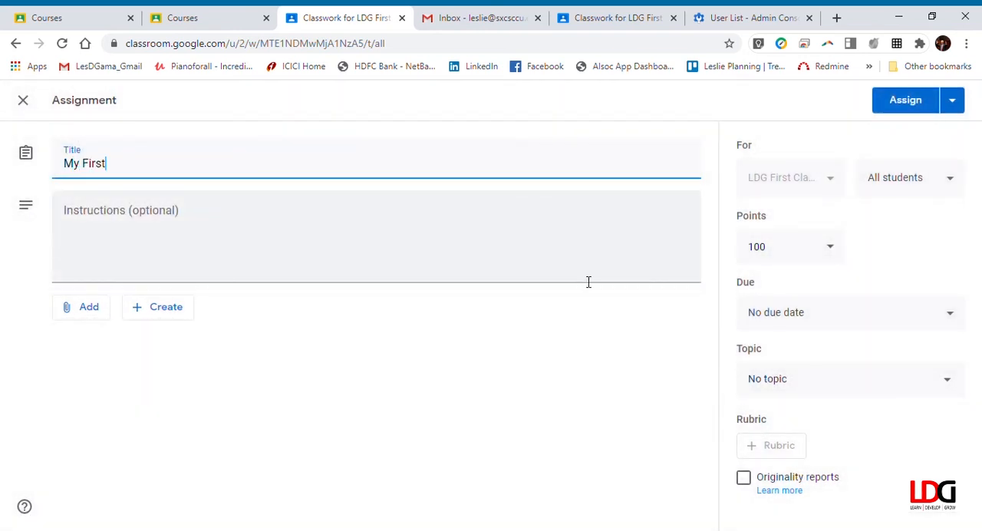
pyautogui.write(' Assignme')
pyautogui.hotkey('ctrl', 'Left')
pyautogui.hotkey('ctrl', 'Left')
pyautogui.hotkey('ctrl', 'Left')
pyautogui.hotkey('ctrl', 'shift', 'Right')
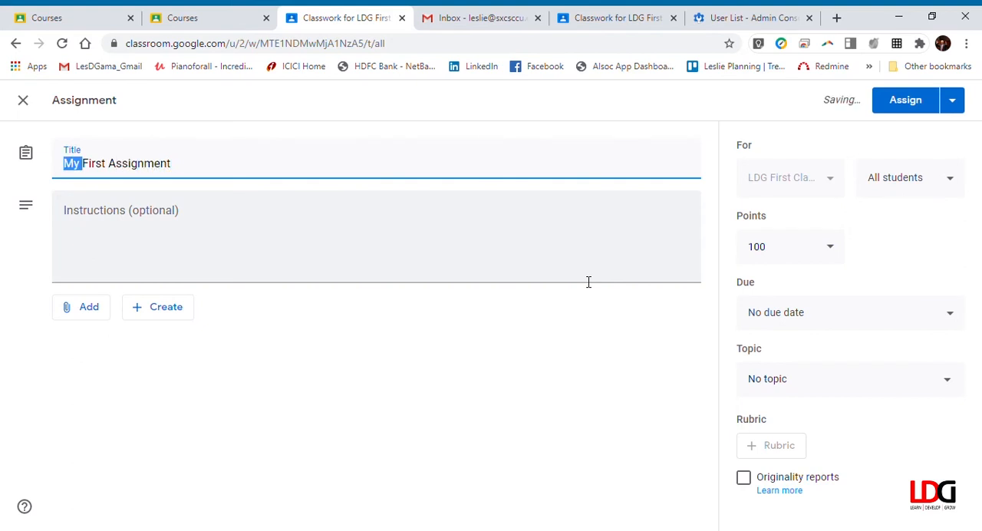
pyautogui.write("LDG's")
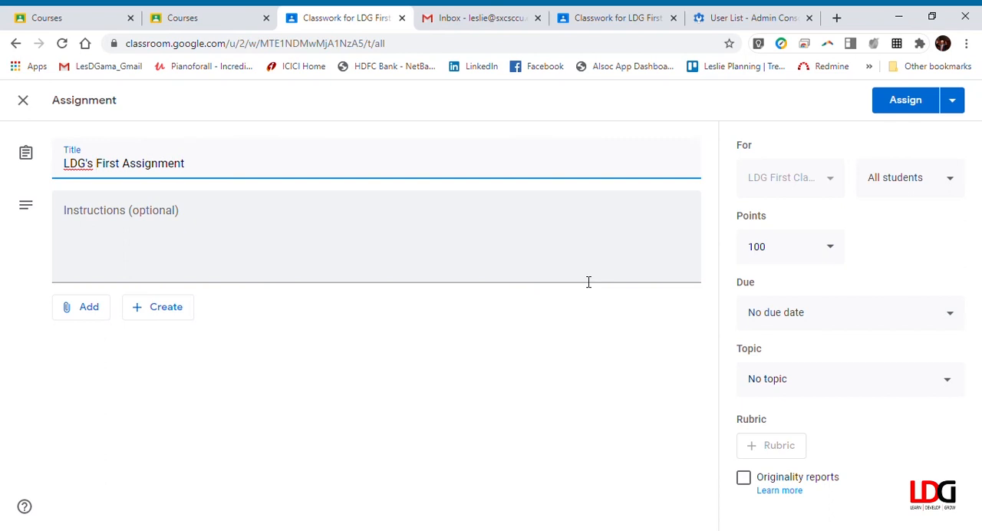
# Enter the assignment instructions "Open the file and fill in the answers to the questions you find there."
pyautogui.click(394, 247)
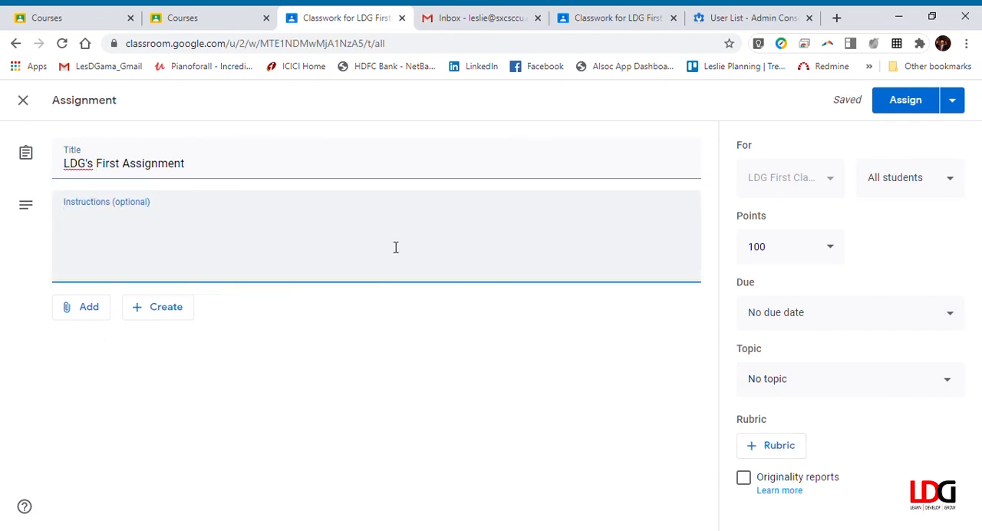
pyautogui.write('Open the file')
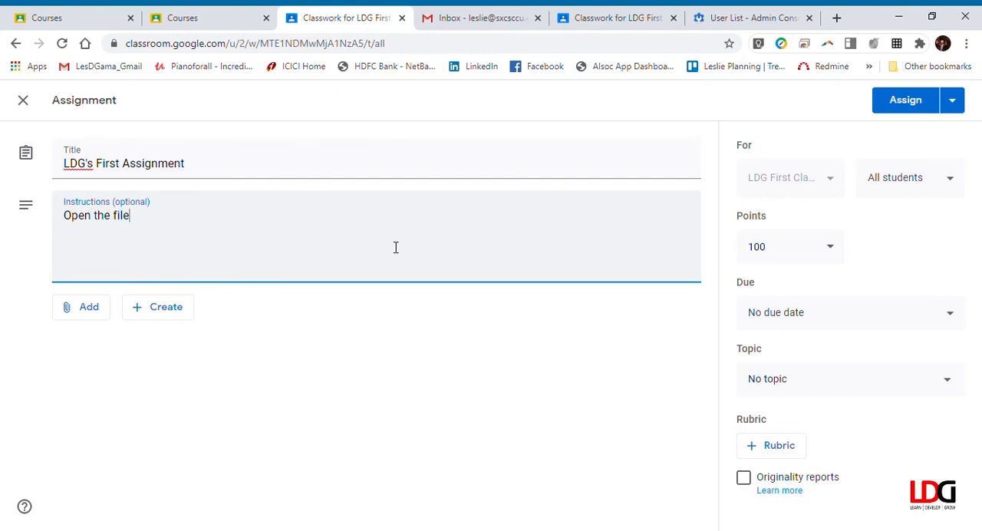
pyautogui.write(' and fill in the ans')
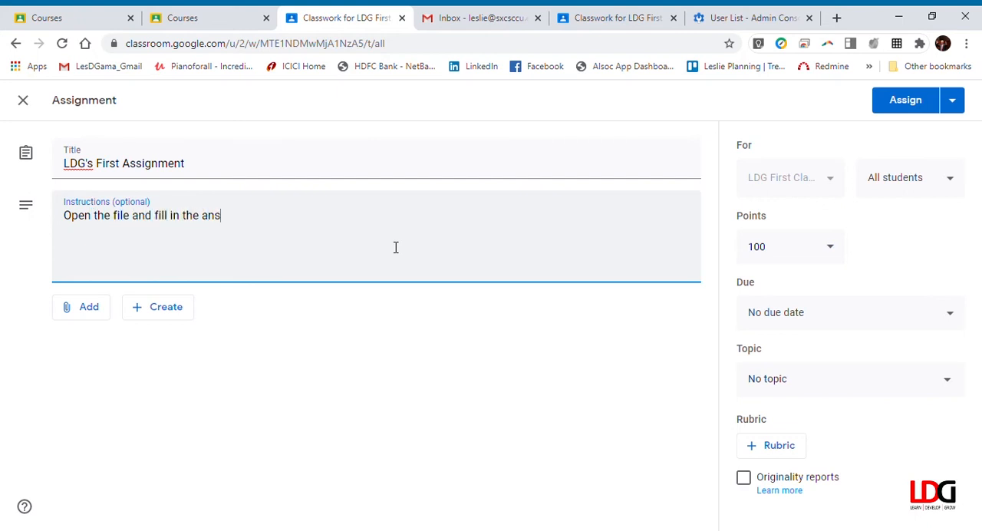
pyautogui.write('wers to the questio')
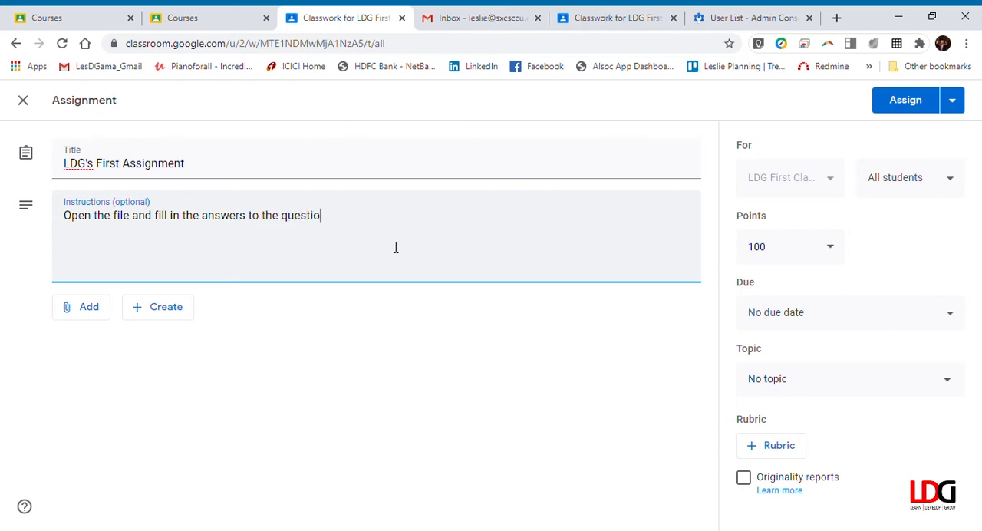
pyautogui.write('ns you find there.')
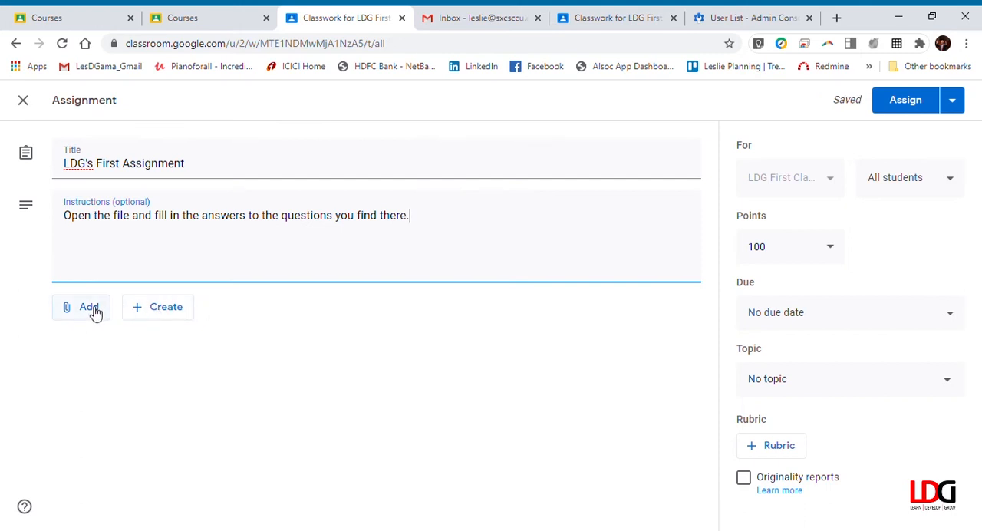
# Create a new Google Docs document as the assignment's attachment and acknowledge the view history notice
pyautogui.click(178, 310)
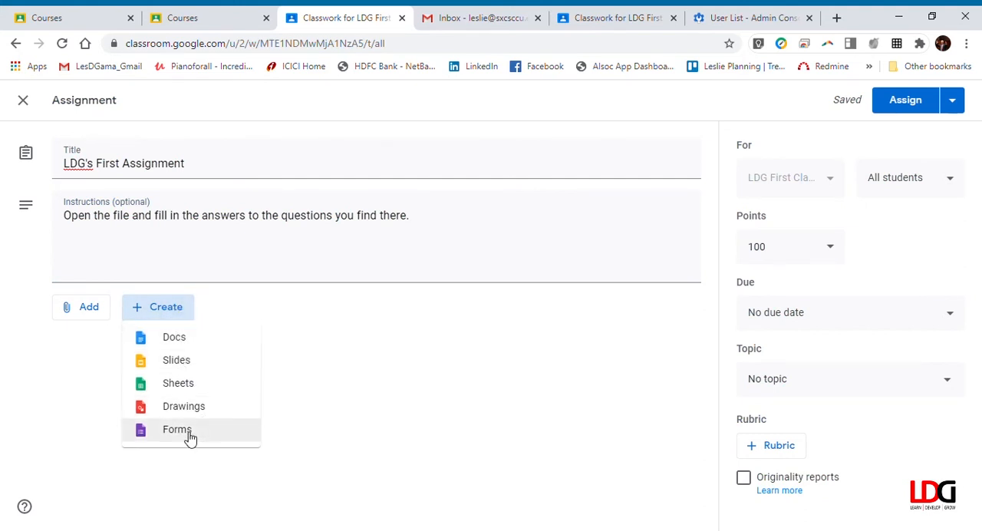
pyautogui.click(185, 341)
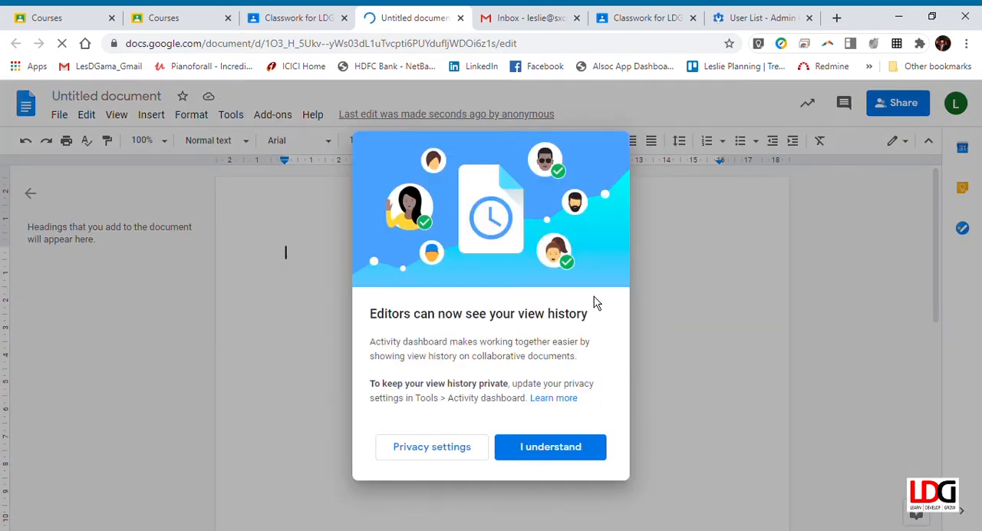
pyautogui.click(587, 454)
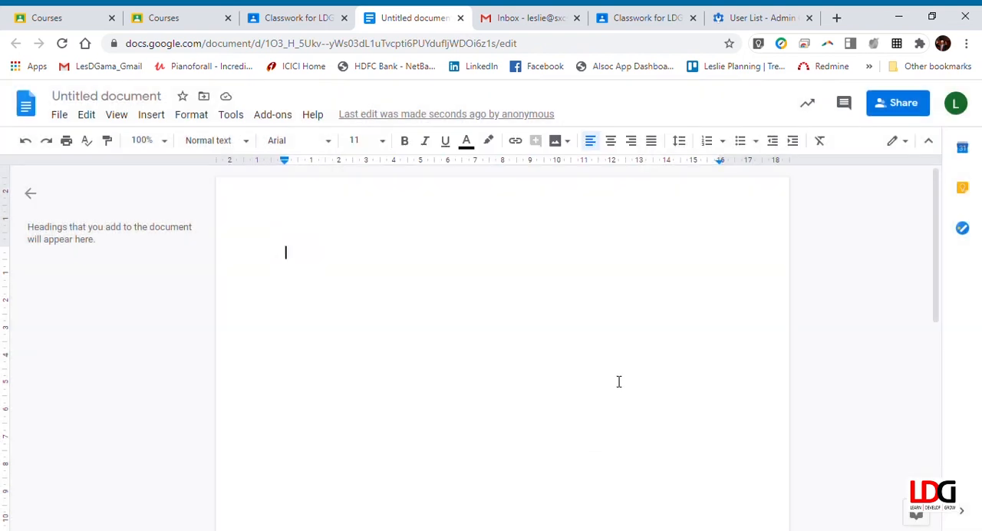
# Write the heading "My First Assignment" in the document and give the document the same name
pyautogui.write('My')
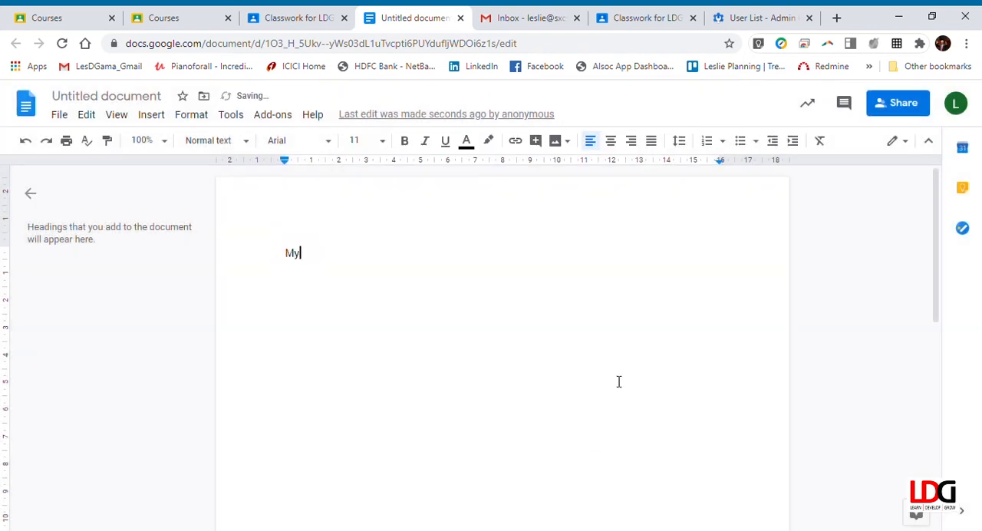
pyautogui.write(' First ')
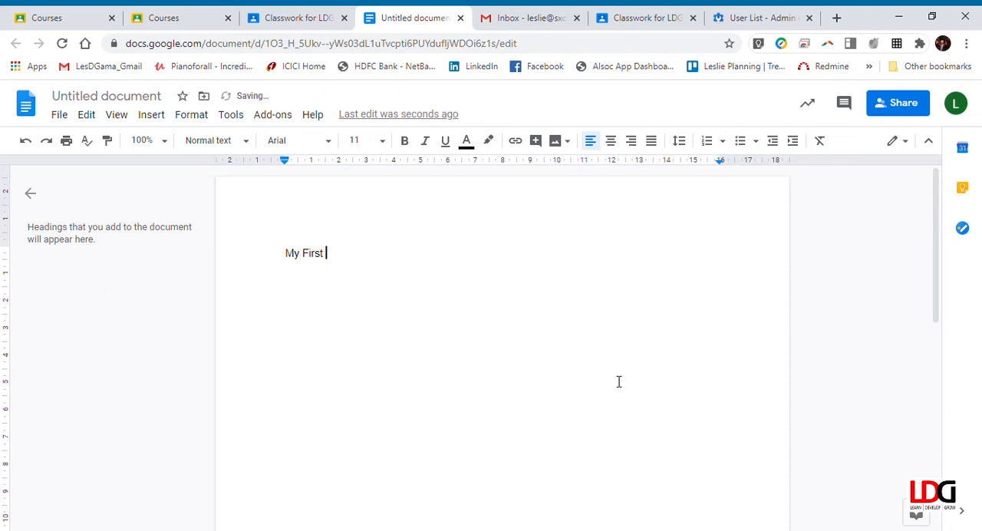
pyautogui.write('Assignment')
pyautogui.press('Return')
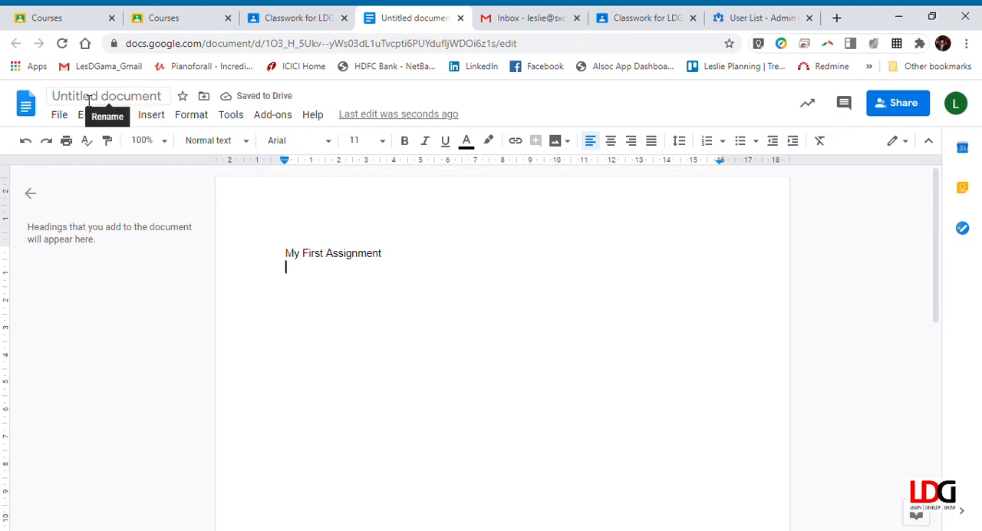
pyautogui.click(89, 102)
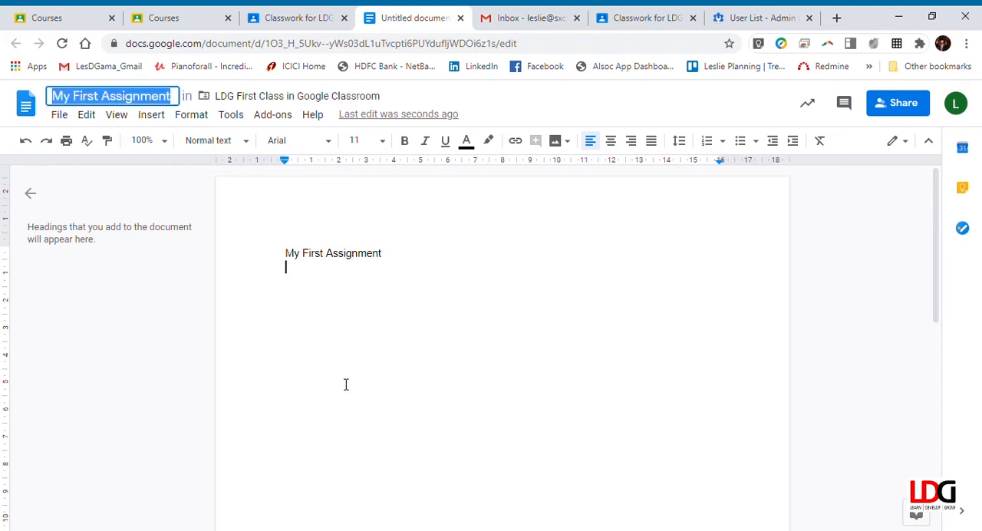
pyautogui.doubleClick(364, 280)
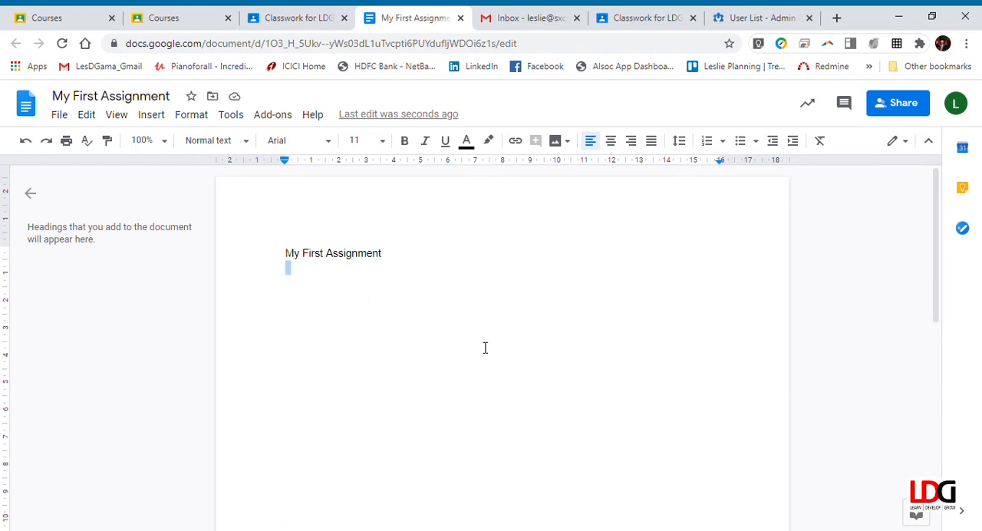
# Add the line "Please fill in the answers to my questions below." under the heading, followed by a blank line
pyautogui.press('Return')
pyautogui.write('Please fil')
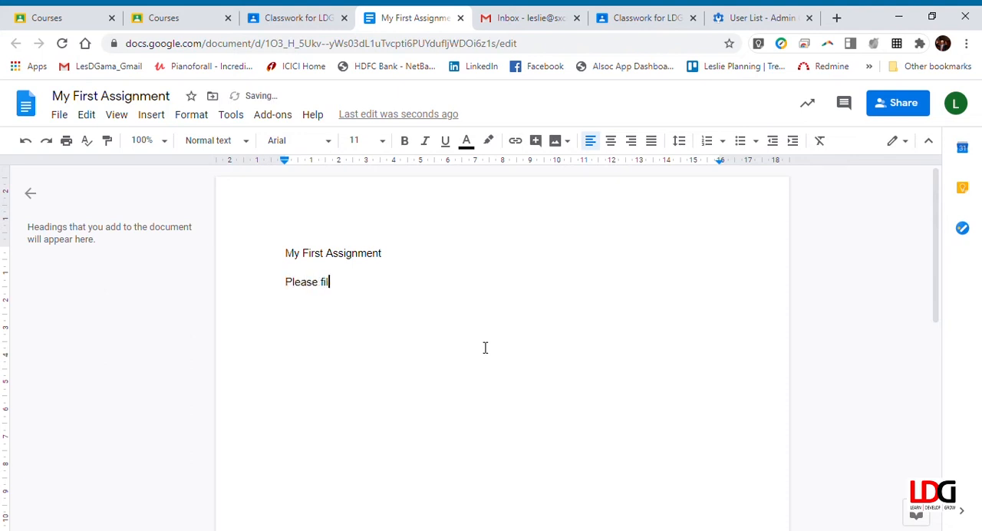
pyautogui.write('l in the answers to my questi')
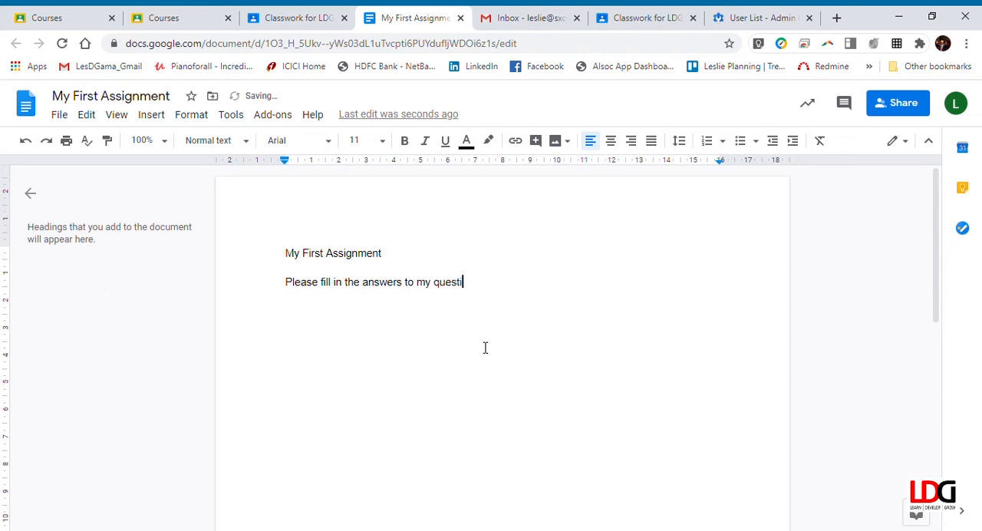
pyautogui.write('ons below.')
pyautogui.press('Return')
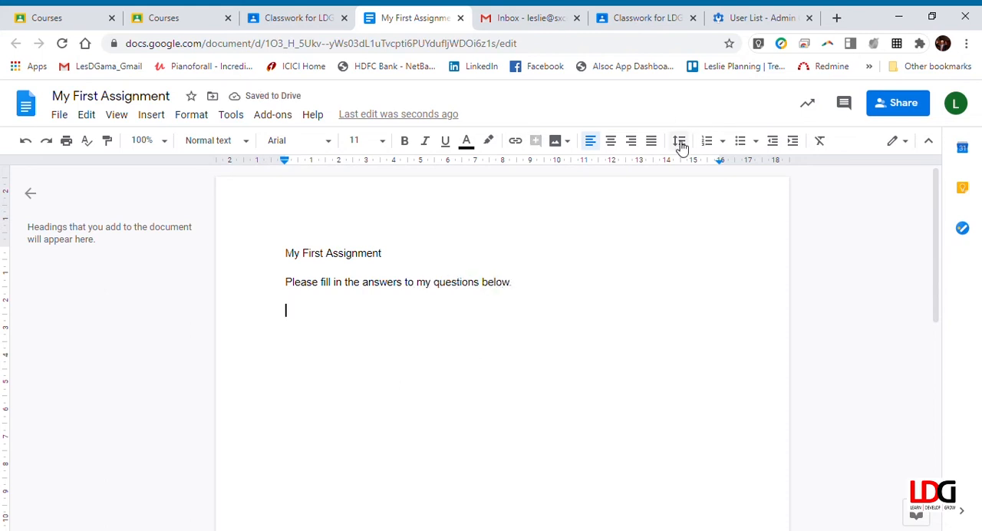
# Add question 1 as a numbered item reading "How are you managing so far?" and end the list below it
pyautogui.write('1. ')
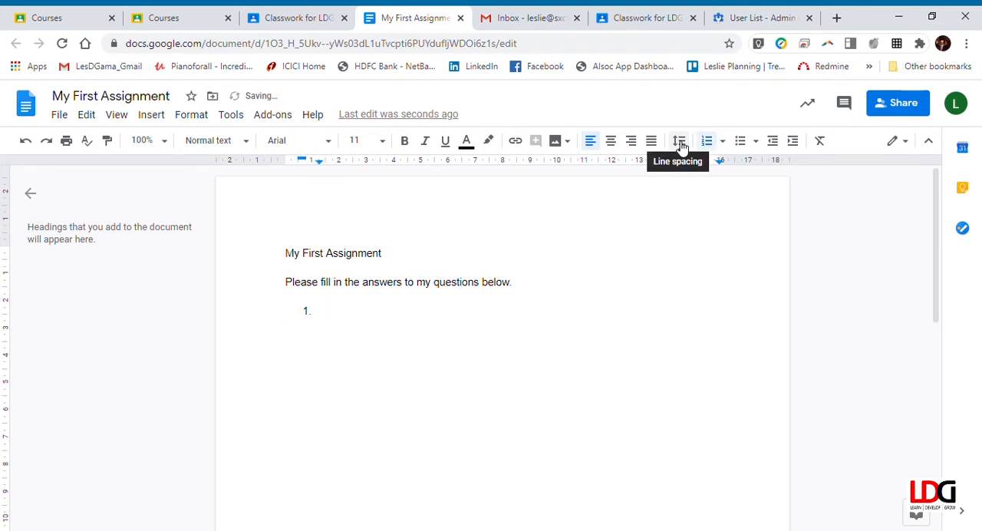
pyautogui.write('How are you managi')
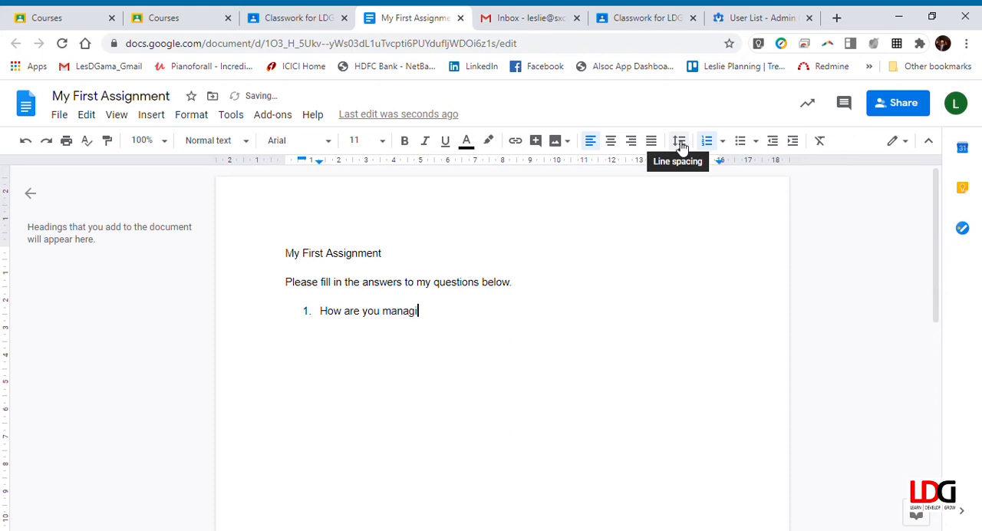
pyautogui.write('ng so far?')
pyautogui.press('Return')
pyautogui.press('Return')
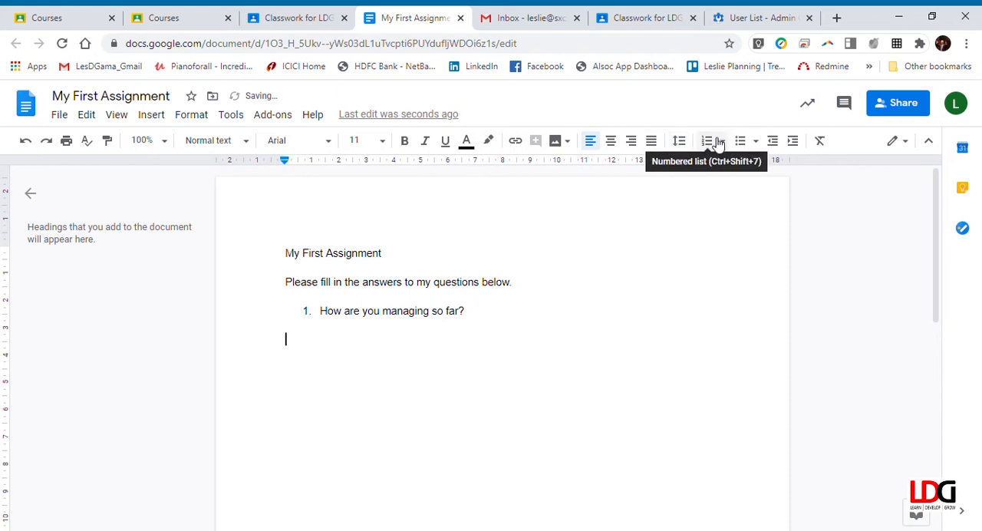
pyautogui.click(706, 141)
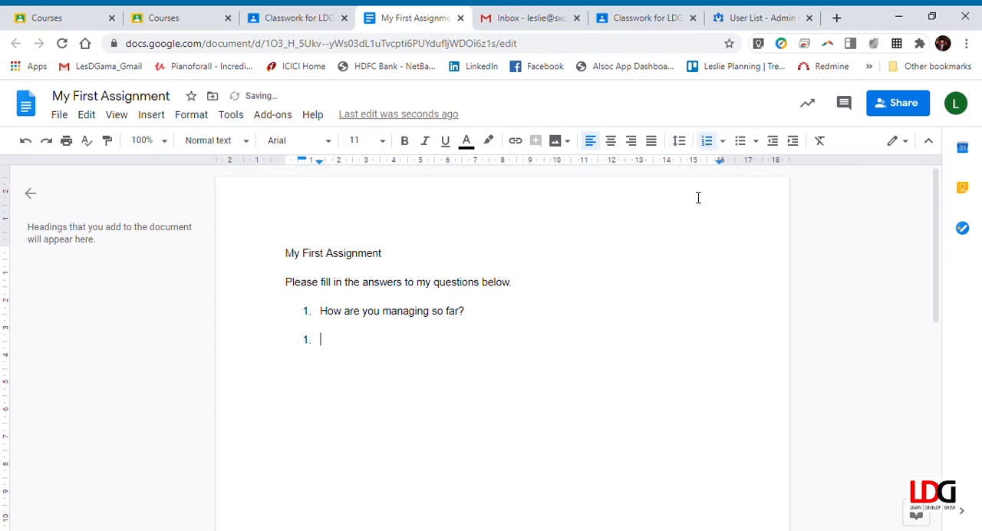
pyautogui.press('BackSpace')
pyautogui.press('BackSpace')
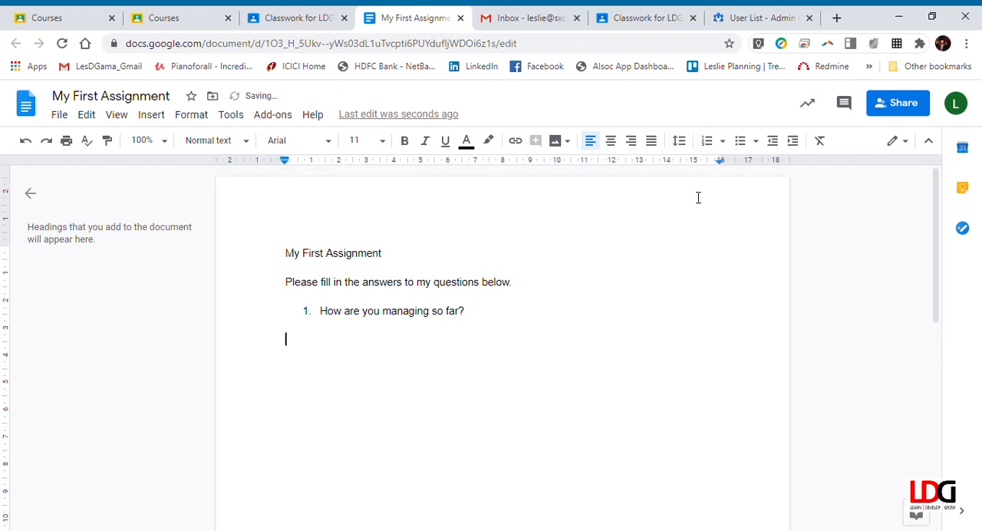
# Add question 2 as a numbered item reading "Have you been able to create an assignment yet?" and end the list below it
pyautogui.write('2. ')
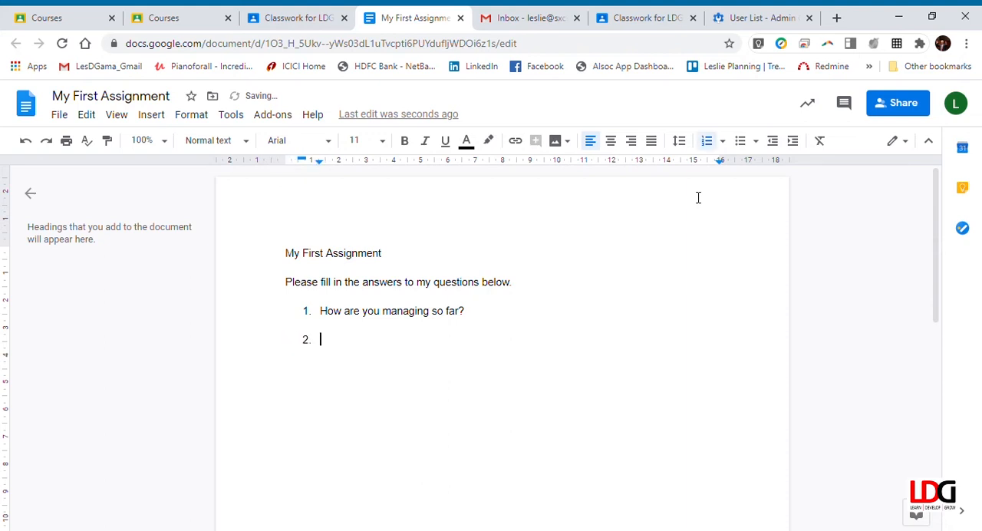
pyautogui.write('Have you bneeme')
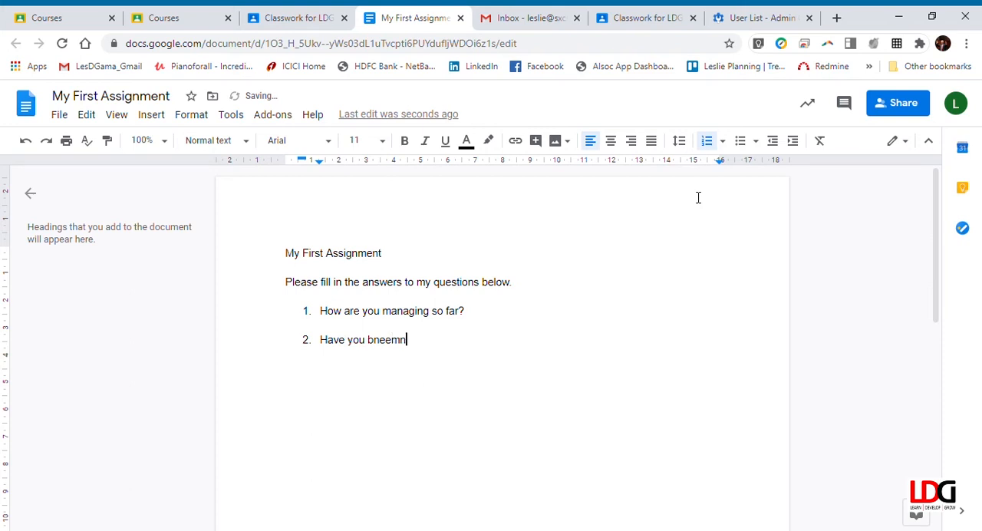
pyautogui.press('BackSpace')
pyautogui.press('BackSpace')
pyautogui.write('able to create anda')
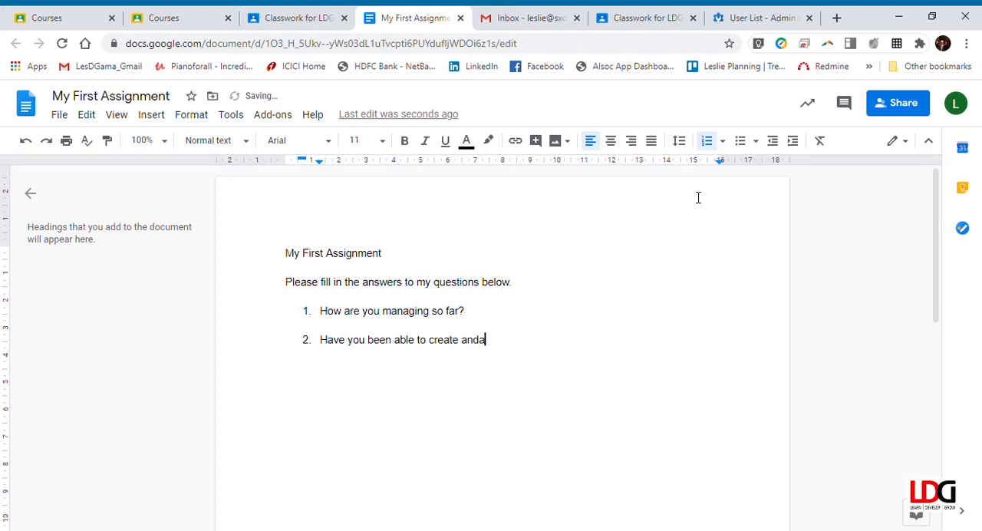
pyautogui.write('ssignment yet?')
pyautogui.press('Return')
pyautogui.press('Return')
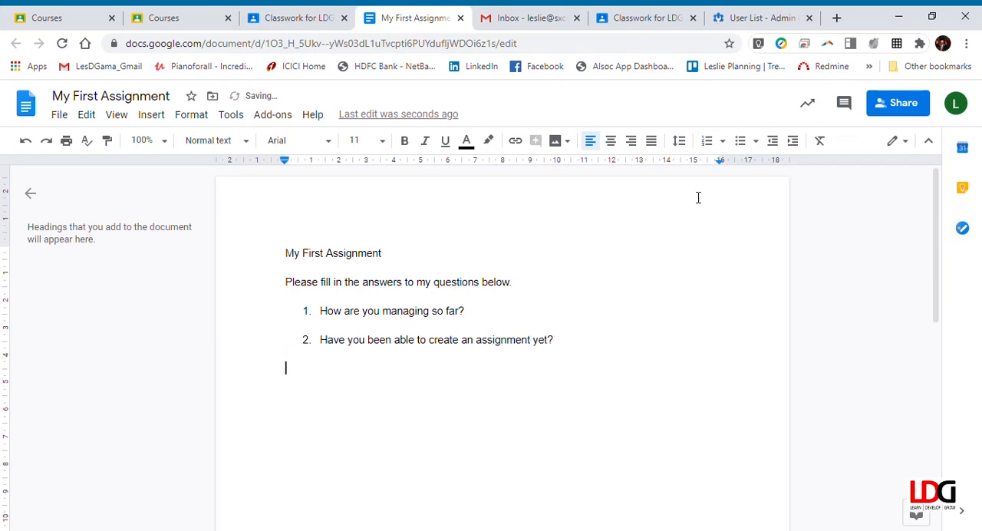
pyautogui.write('3')
pyautogui.press('BackSpace')
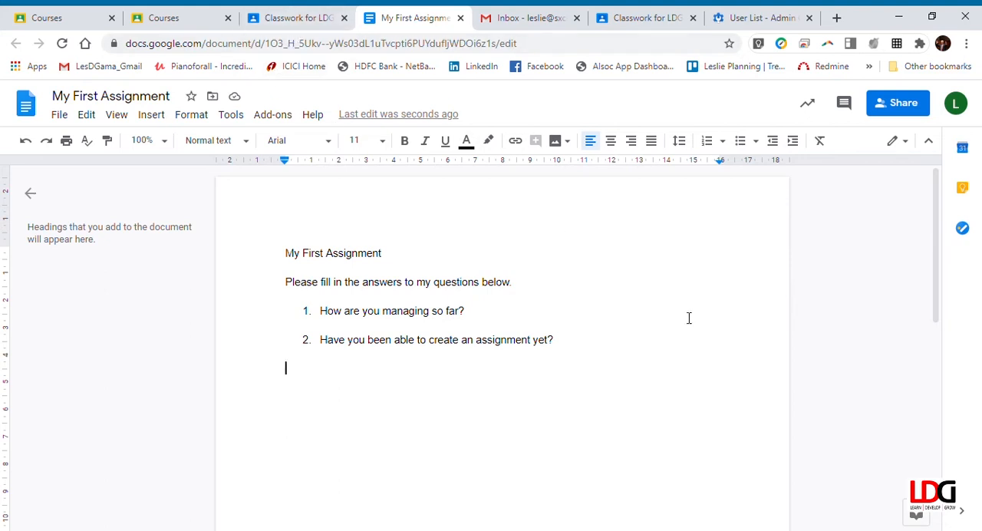
# Close the document, dismiss the sharing settings tip, and set the attached file to "Make a copy for each student"
pyautogui.click(460, 17)
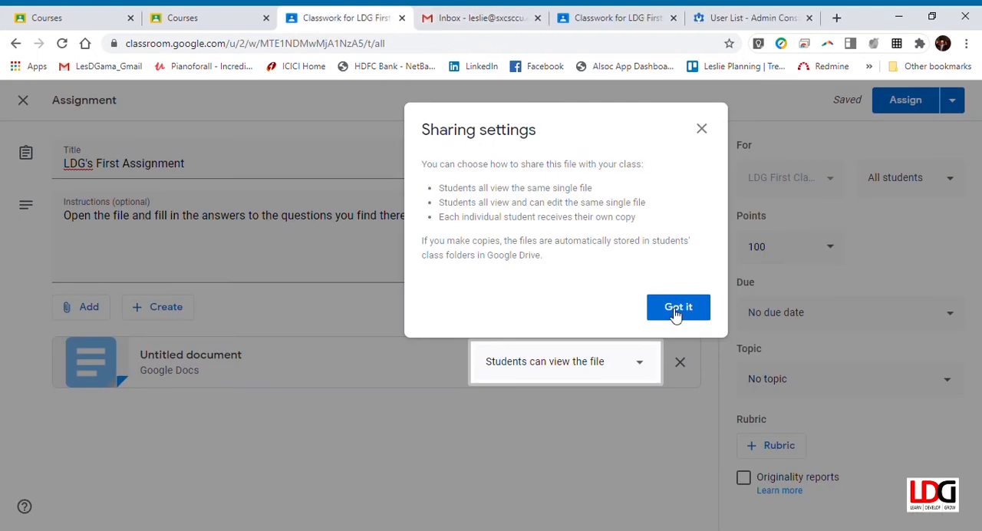
pyautogui.click(674, 311)
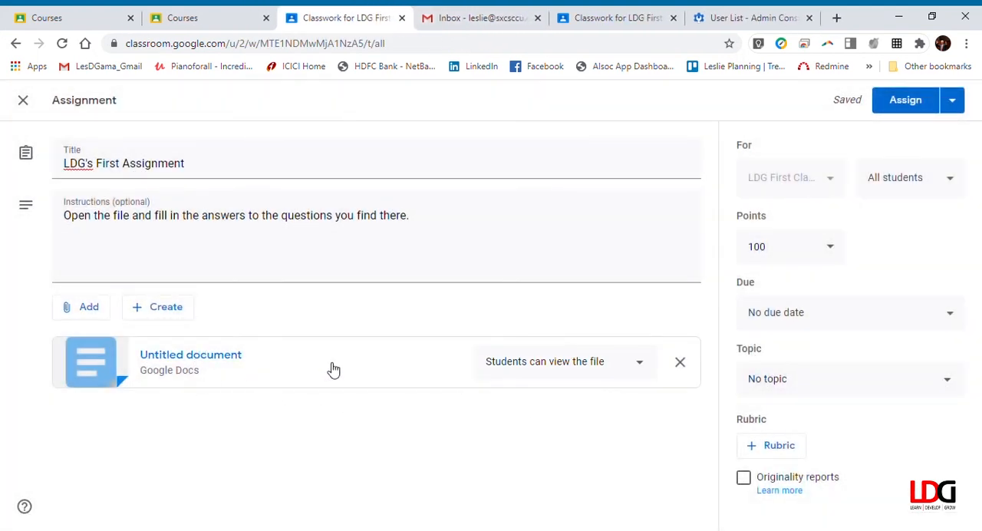
pyautogui.click(645, 367)
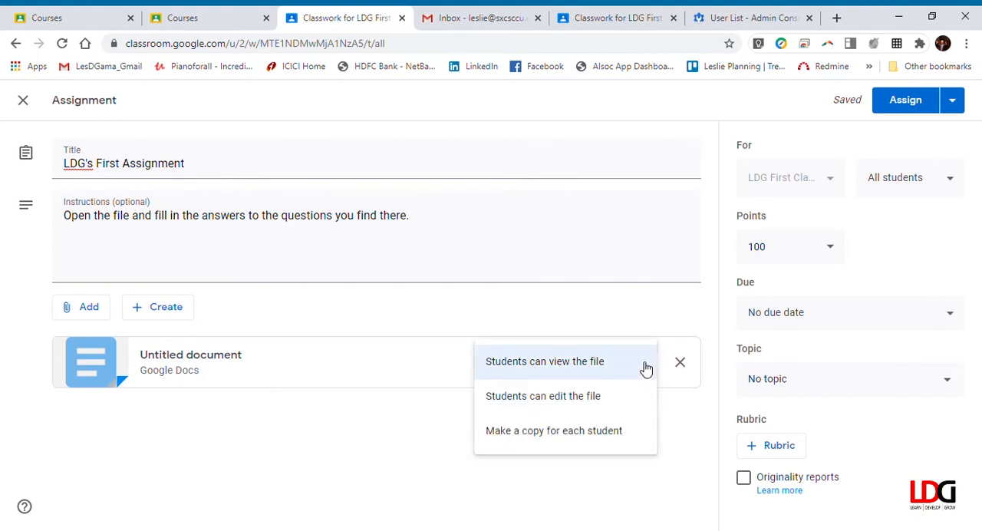
pyautogui.click(604, 434)
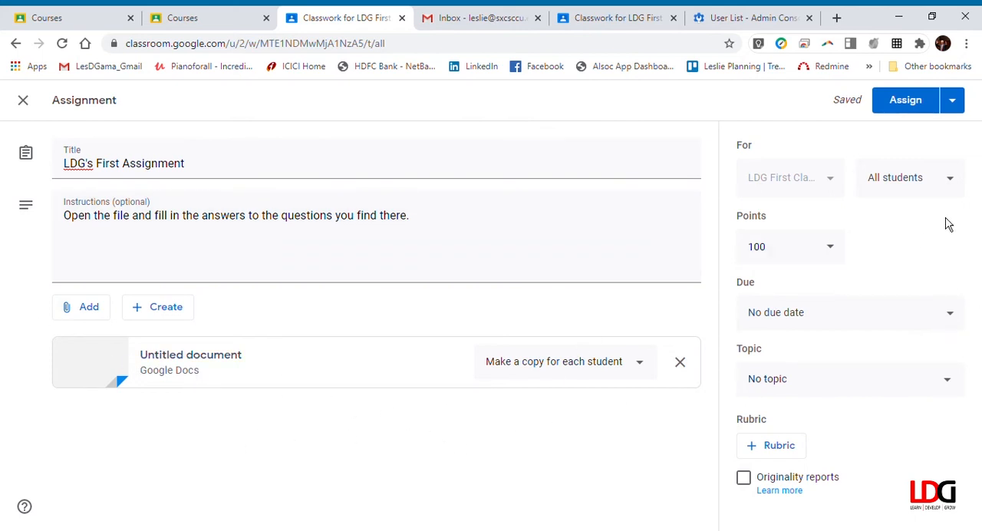
# Set the assignment's points to 10 and its due date to 29 Jun 2020 at 18:00
pyautogui.click(802, 249)
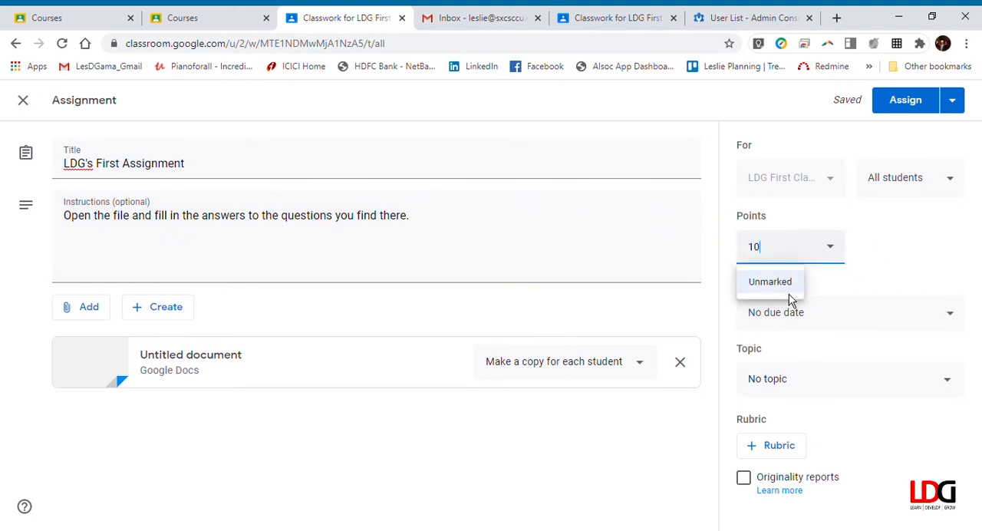
pyautogui.click(929, 272)
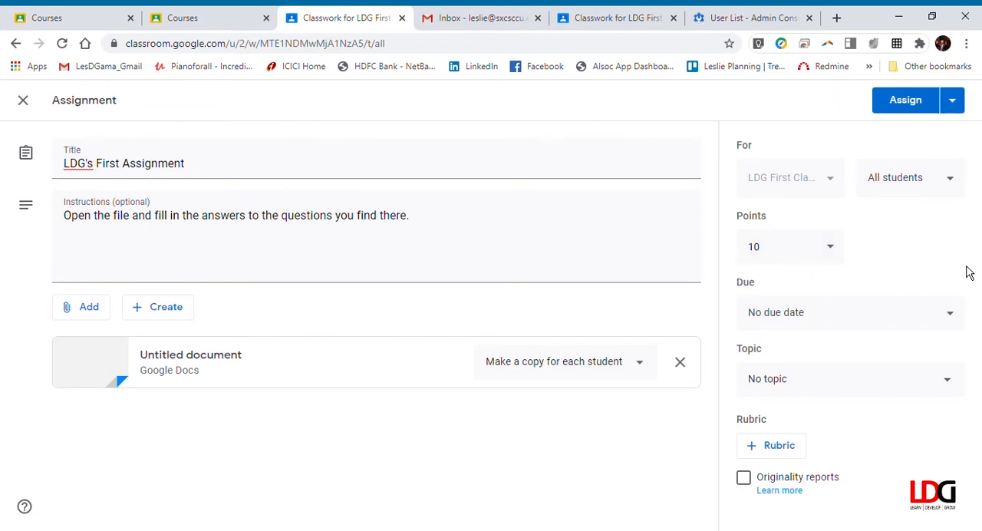
pyautogui.click(956, 317)
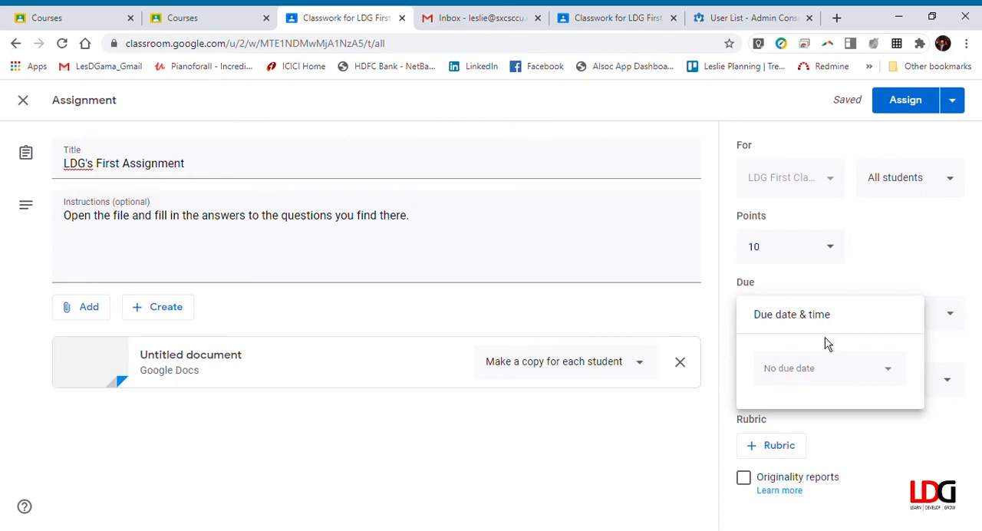
pyautogui.click(889, 371)
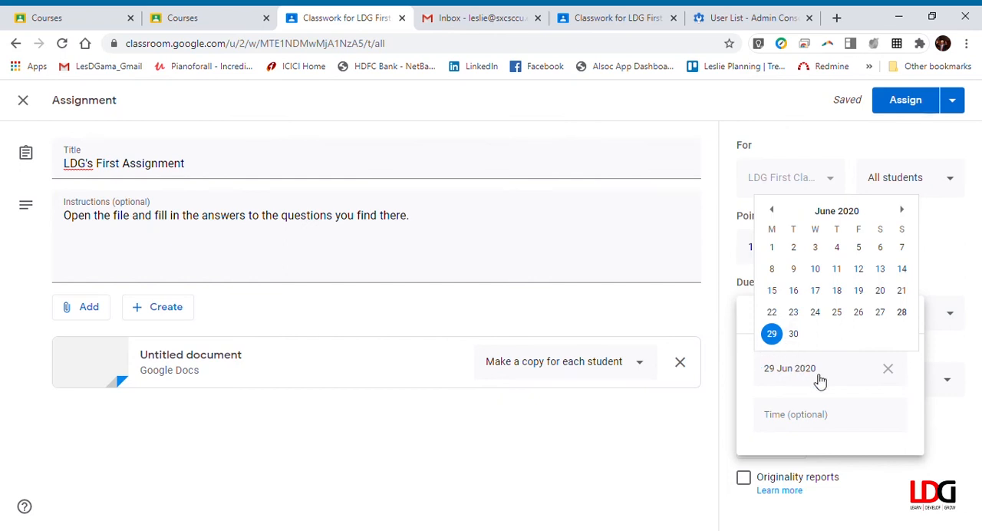
pyautogui.click(799, 423)
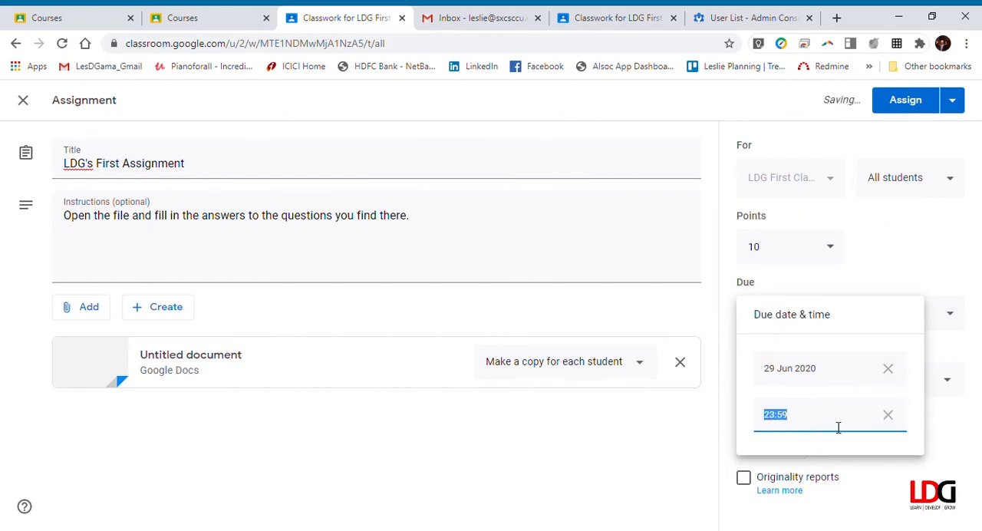
pyautogui.write('18:00')
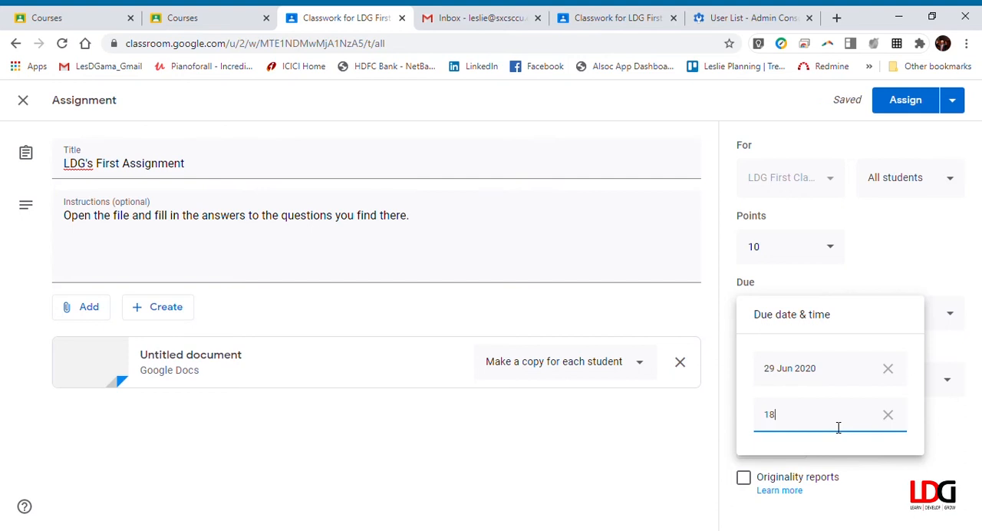
pyautogui.click(963, 427)
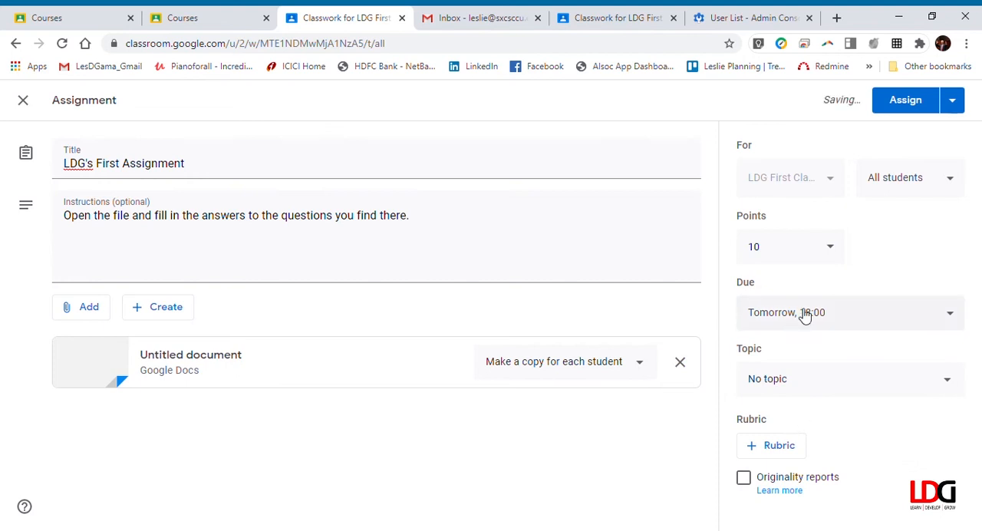
# File the assignment under the topic "Unit 1 : Getting Started" and schedule it for 29 Jun 2020 at 08:00
pyautogui.click(949, 385)
pyautogui.click(812, 462)
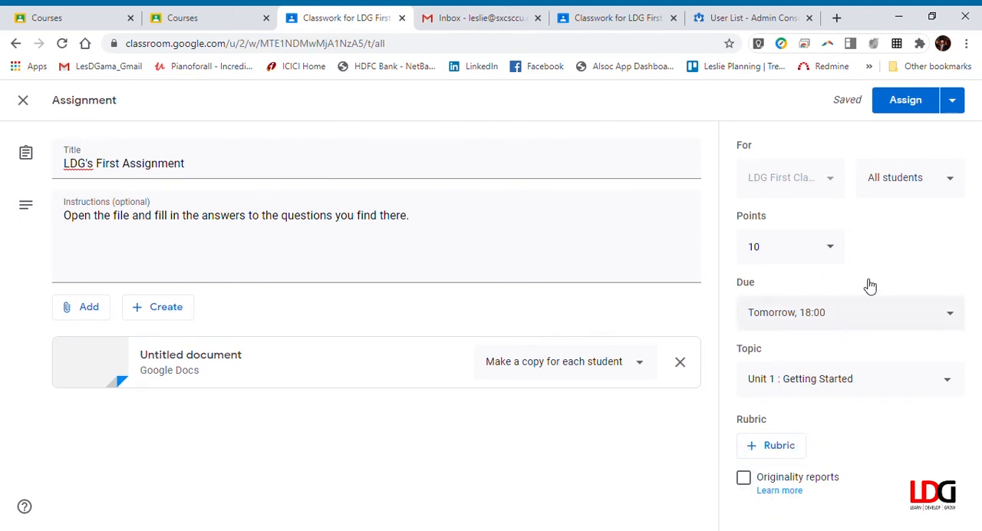
pyautogui.click(954, 100)
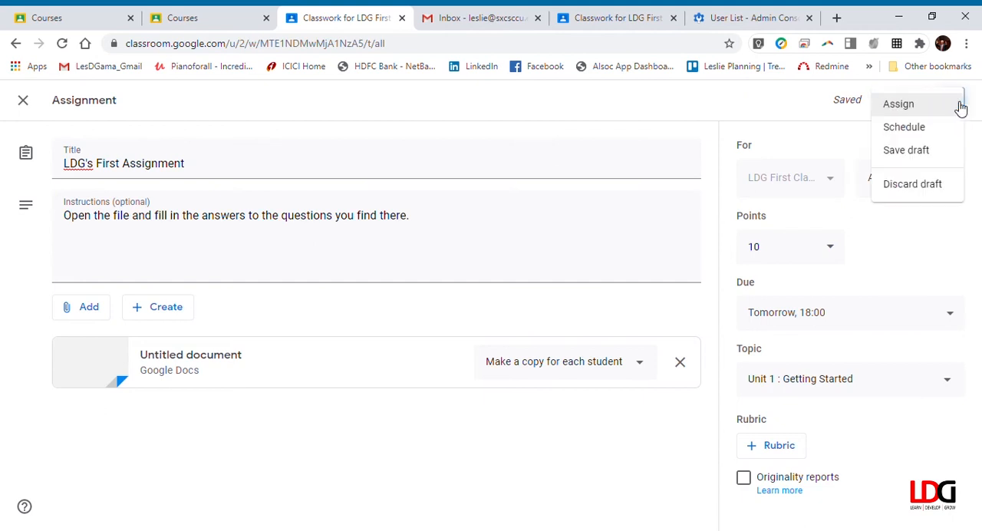
pyautogui.click(907, 127)
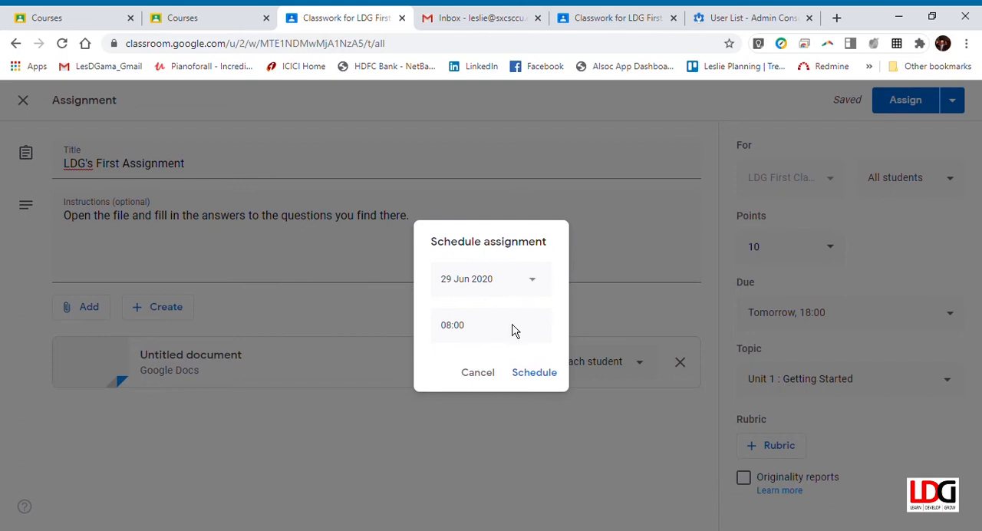
pyautogui.click(540, 380)
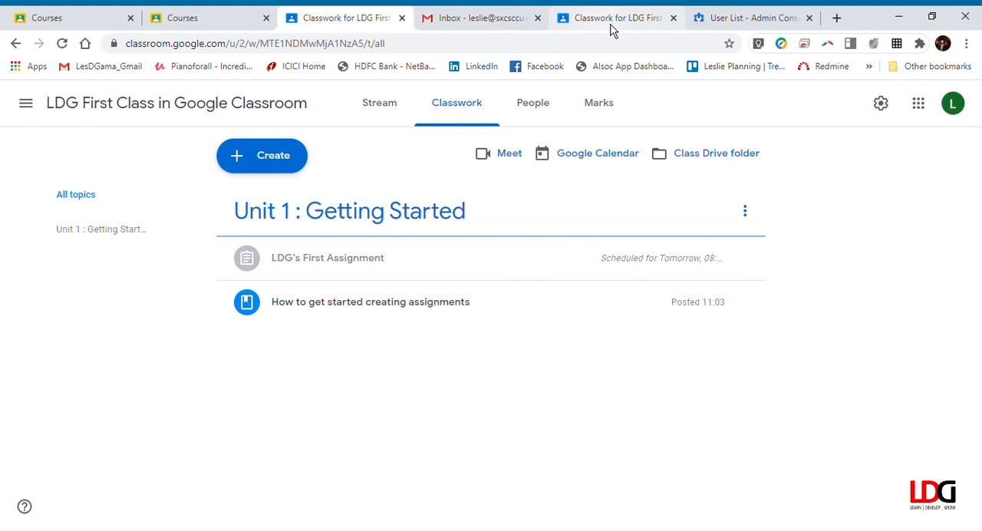
# Switch to the student's view of the class and check its stream and classwork for the scheduled assignment
pyautogui.click(611, 25)
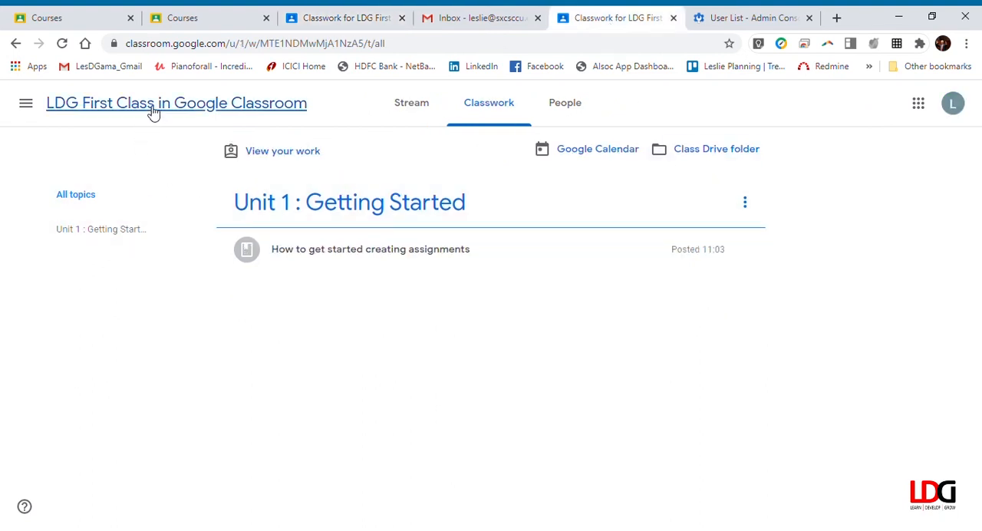
pyautogui.click(110, 104)
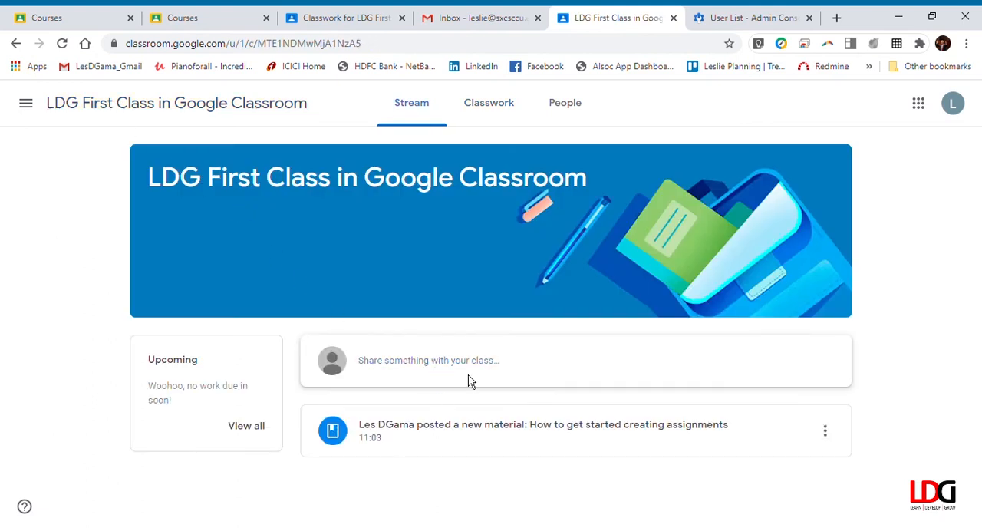
pyautogui.click(476, 108)
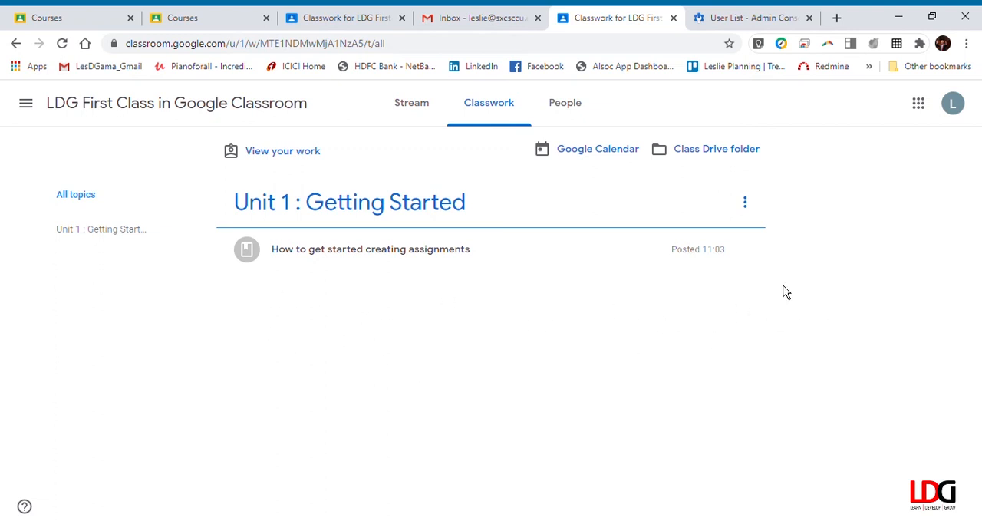
# Return to the teacher's view, open "LDG's First Assignment" for editing, dismiss the rubric tip, and remove its scheduled posting time
pyautogui.click(357, 20)
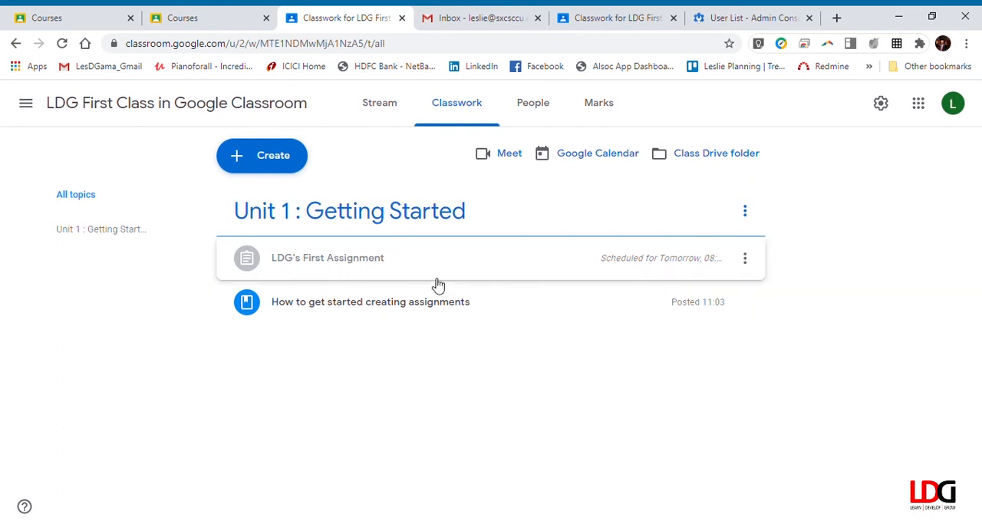
pyautogui.click(744, 258)
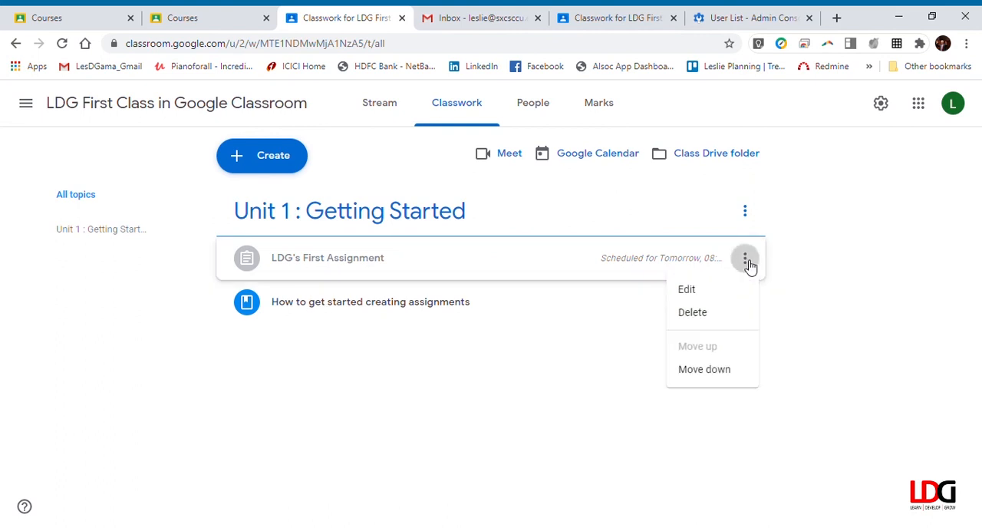
pyautogui.click(689, 290)
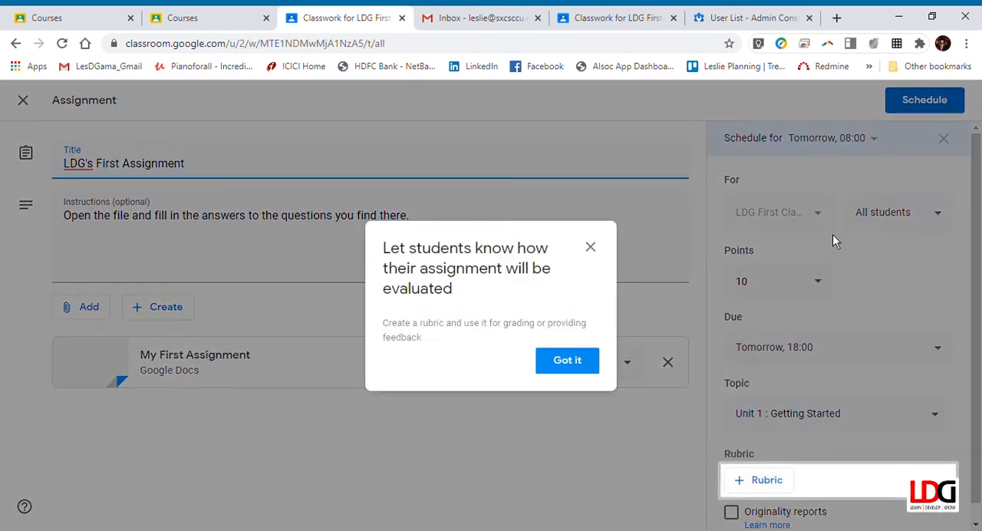
pyautogui.click(565, 361)
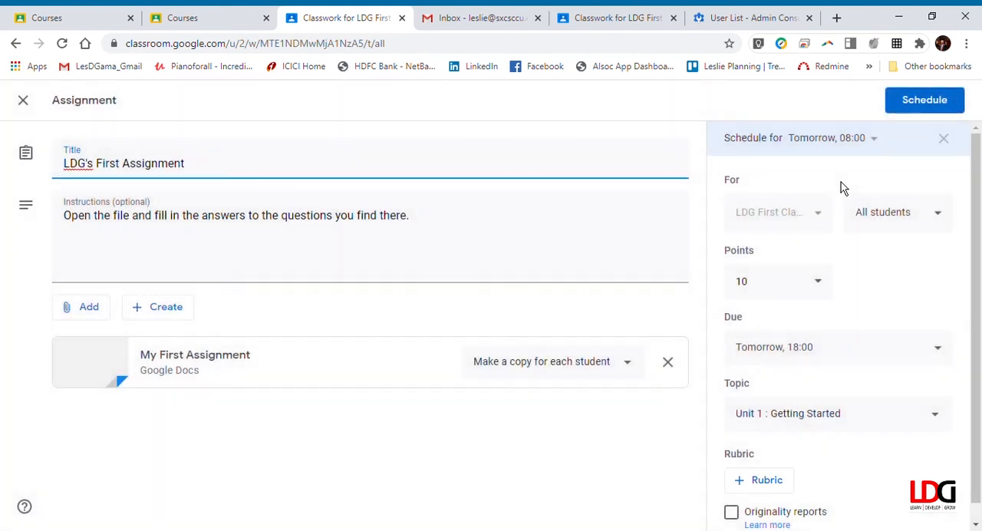
pyautogui.click(944, 141)
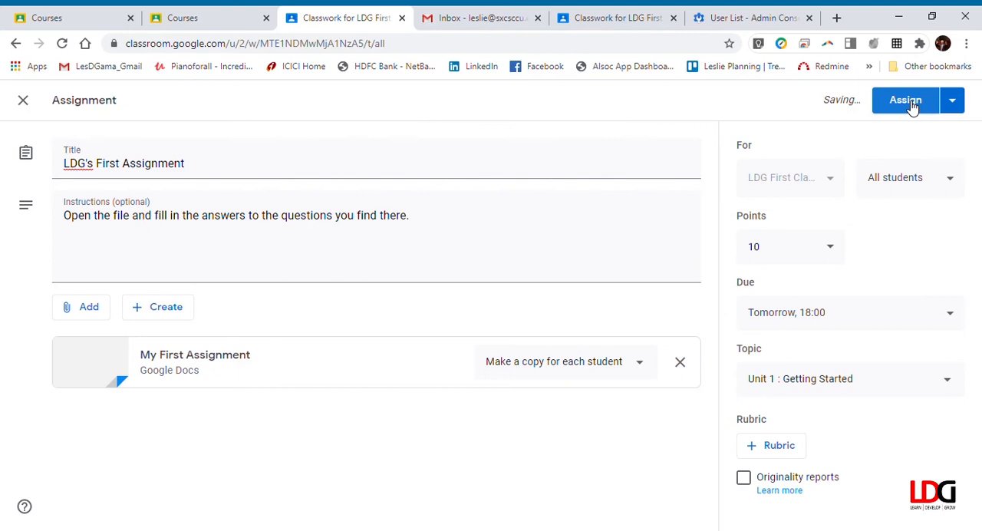
# Remove the assignment's due date and assign it to the students immediately
pyautogui.click(949, 313)
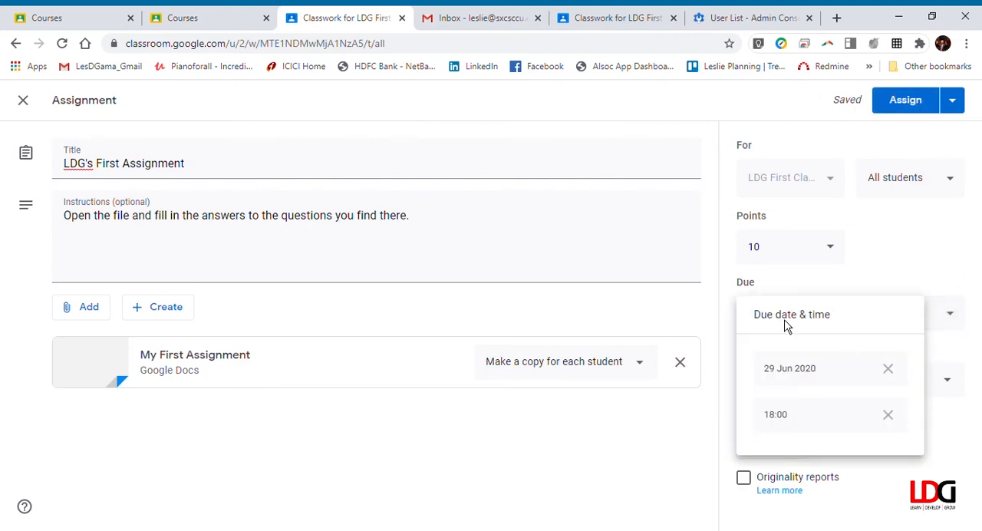
pyautogui.click(888, 369)
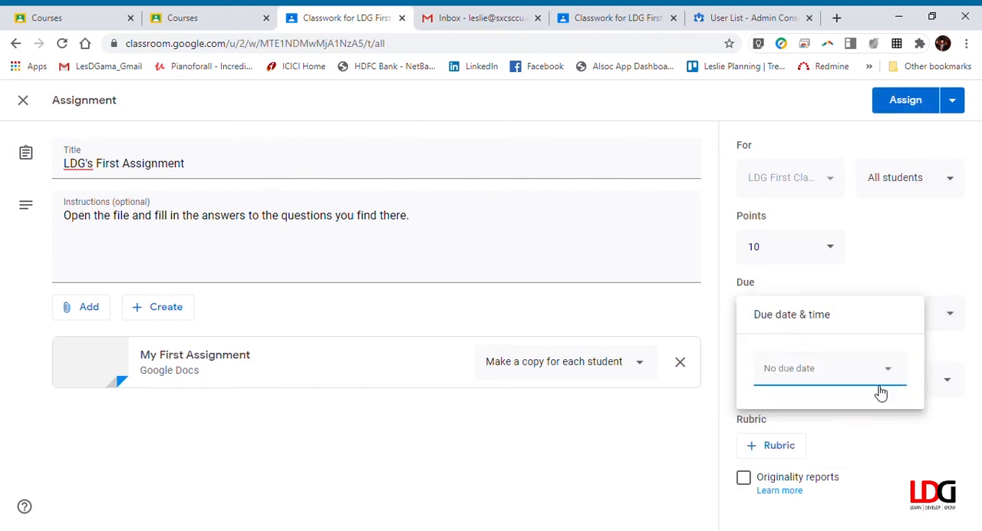
pyautogui.click(913, 106)
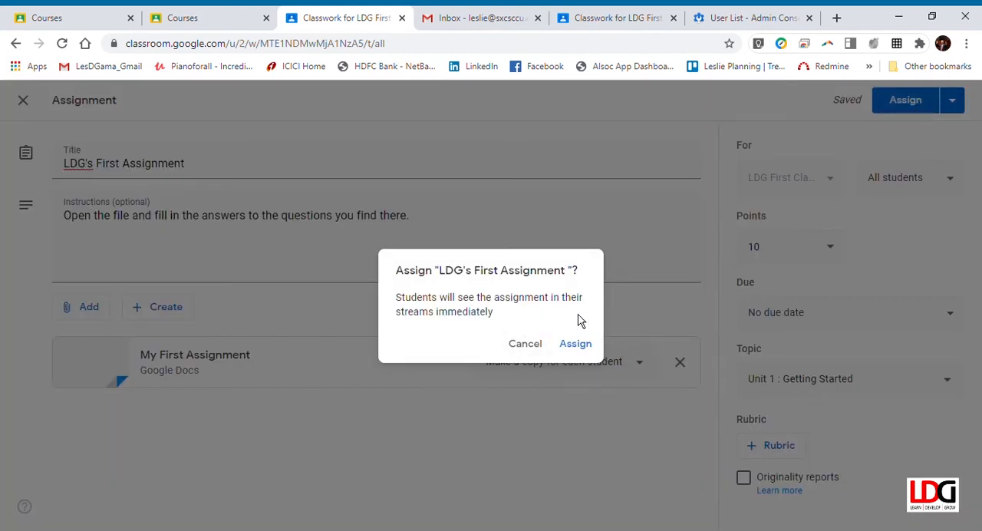
pyautogui.click(583, 347)
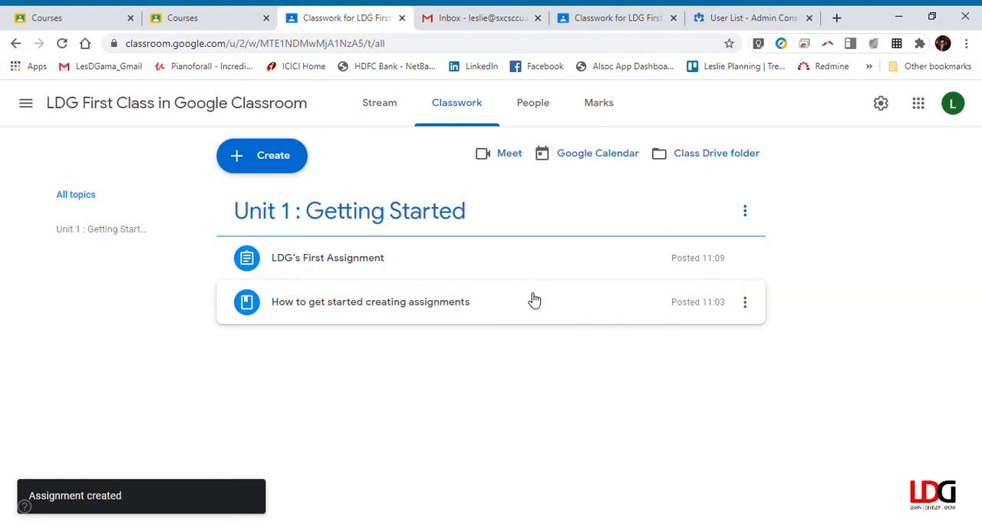
# In the student's view, check the stream, the assignment's details page and the classwork list for "LDG's First Assignment"
pyautogui.click(632, 24)
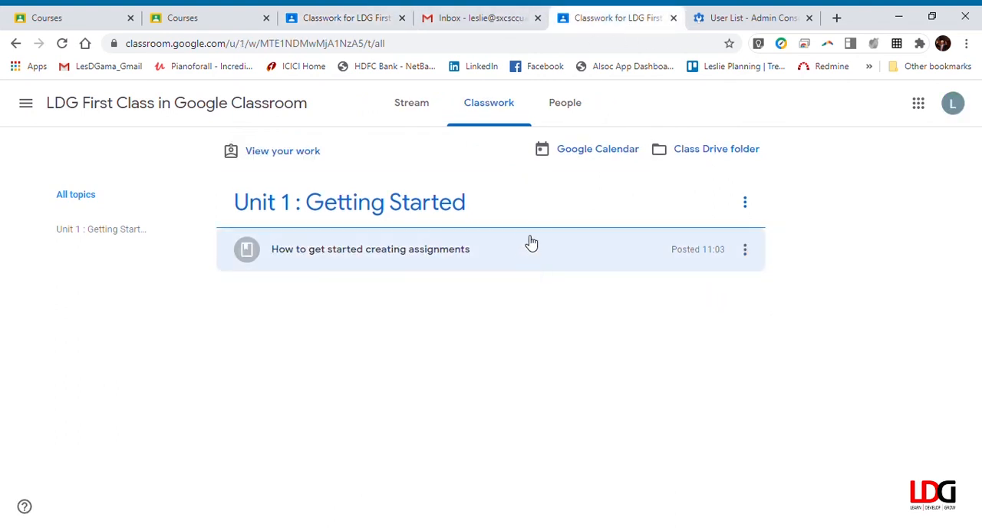
pyautogui.click(129, 109)
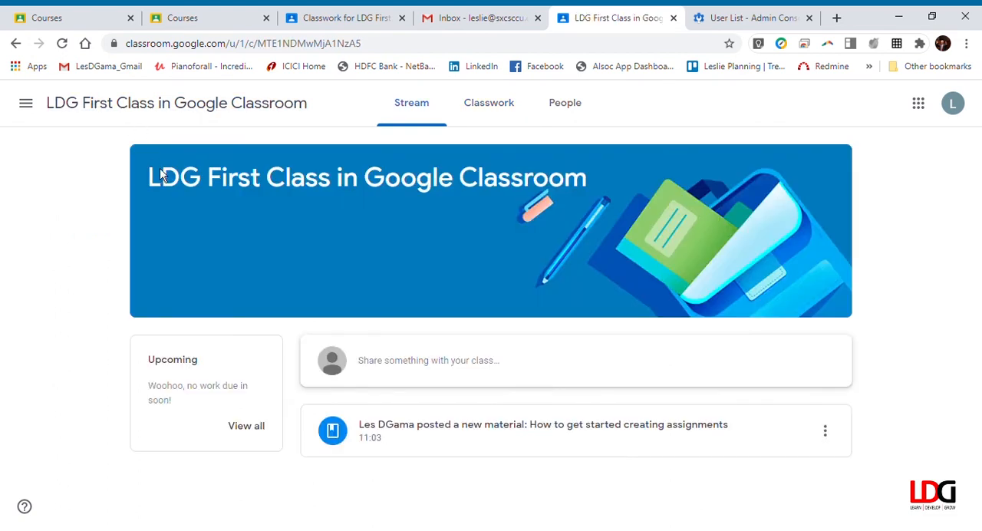
pyautogui.click(500, 107)
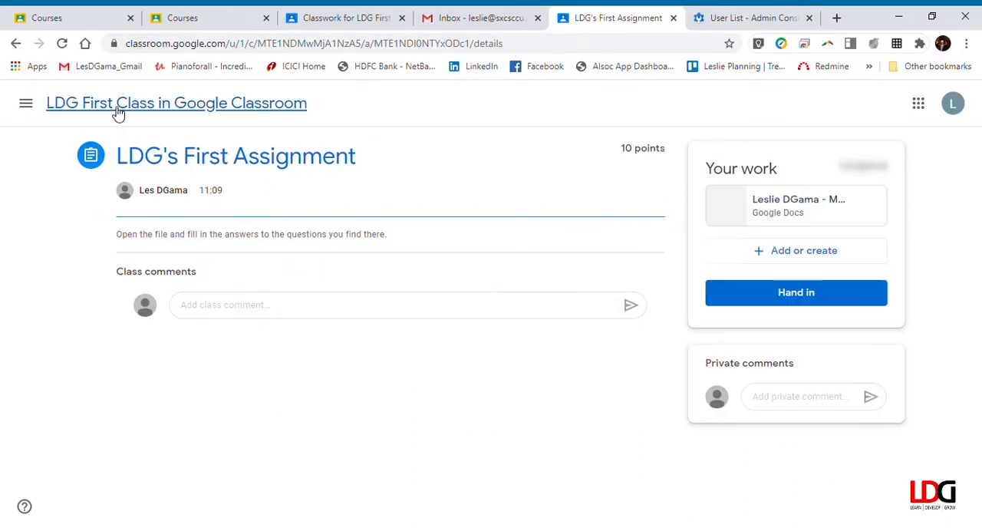
pyautogui.click(118, 111)
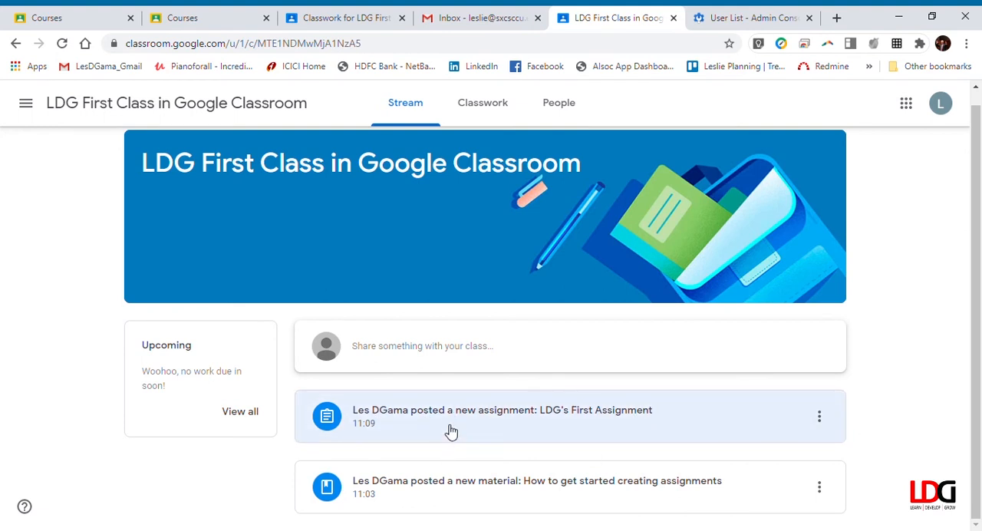
pyautogui.click(480, 111)
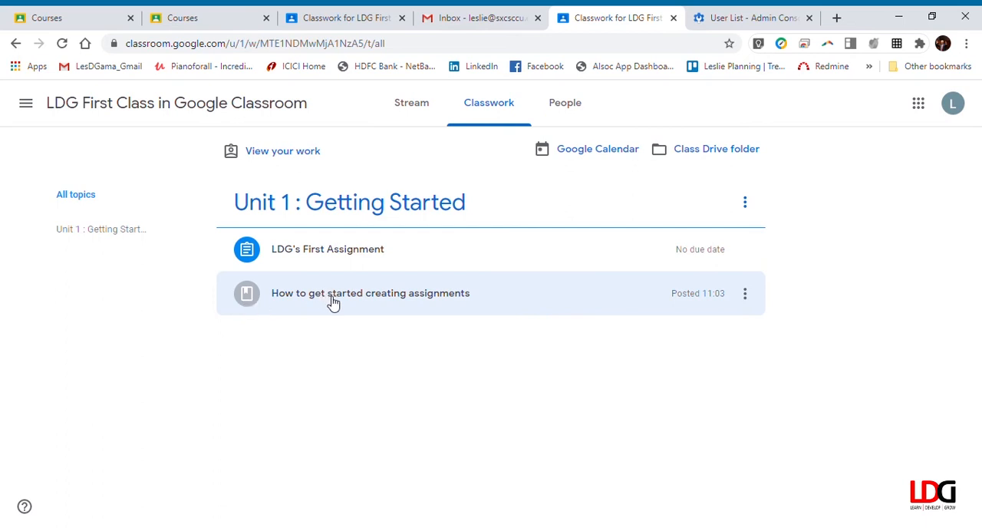
# View the full "LDG's First Assignment" from the student's classwork and open the student's copy of the attached document
pyautogui.click(355, 254)
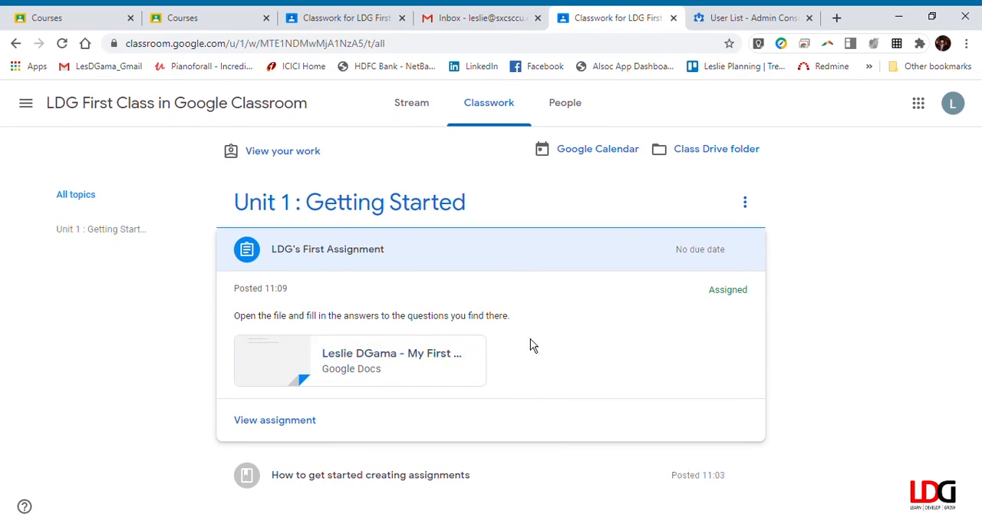
pyautogui.click(282, 423)
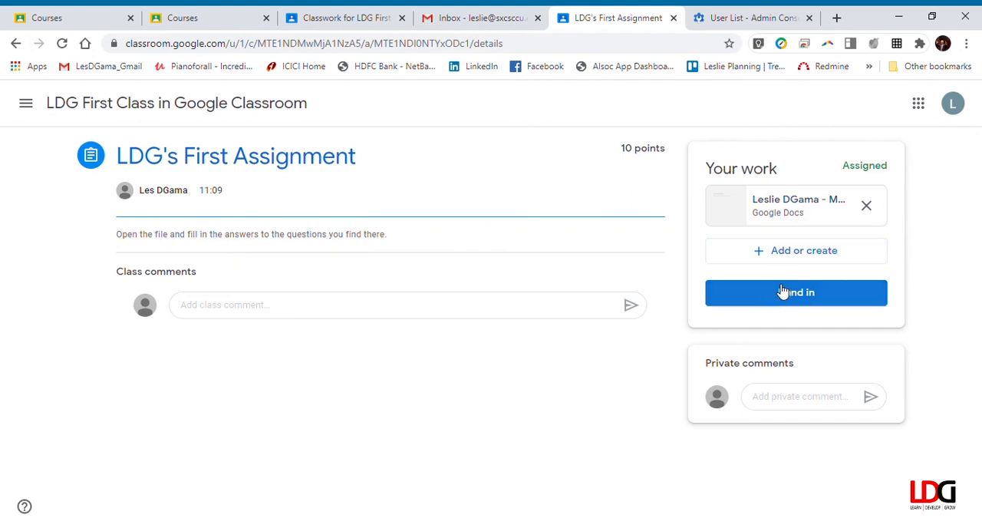
pyautogui.click(787, 206)
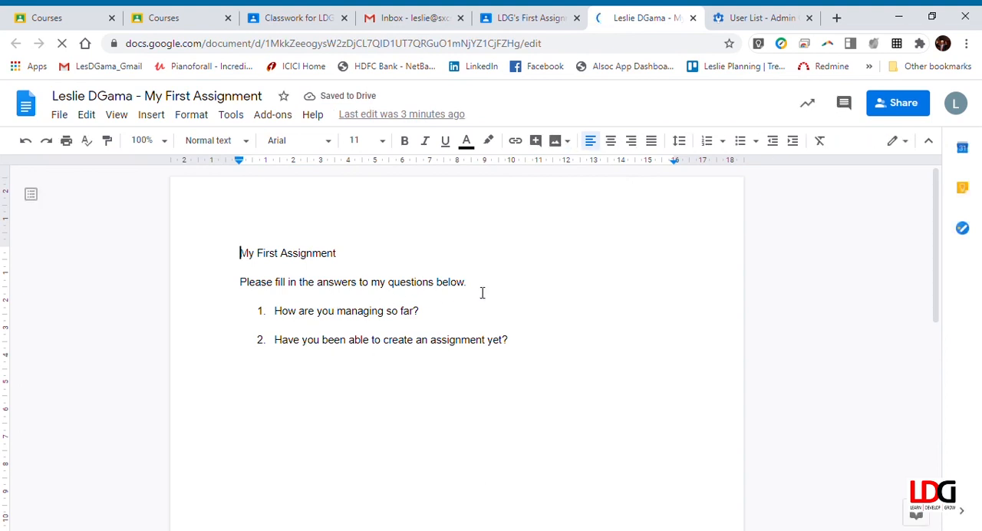
# Below question 1, add the answer "[I seem to be following this. Could you please go a little slower?]" without a new list number
pyautogui.click(415, 311)
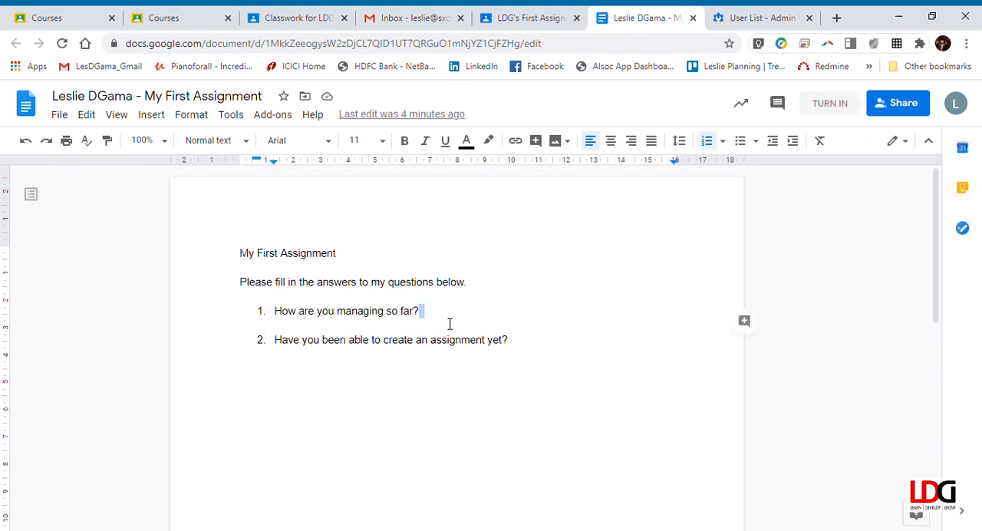
pyautogui.press('Return')
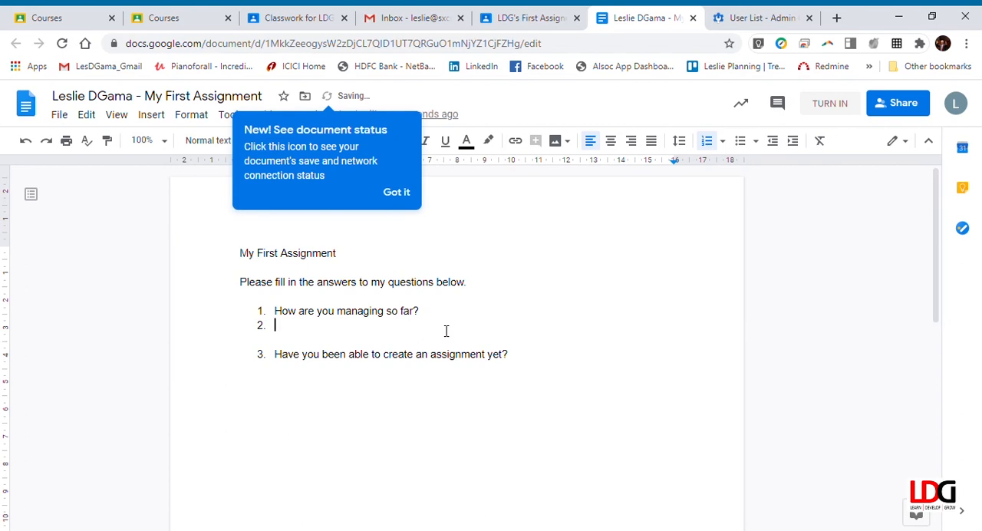
pyautogui.press('BackSpace')
pyautogui.write('I seem to be following this.  Could')
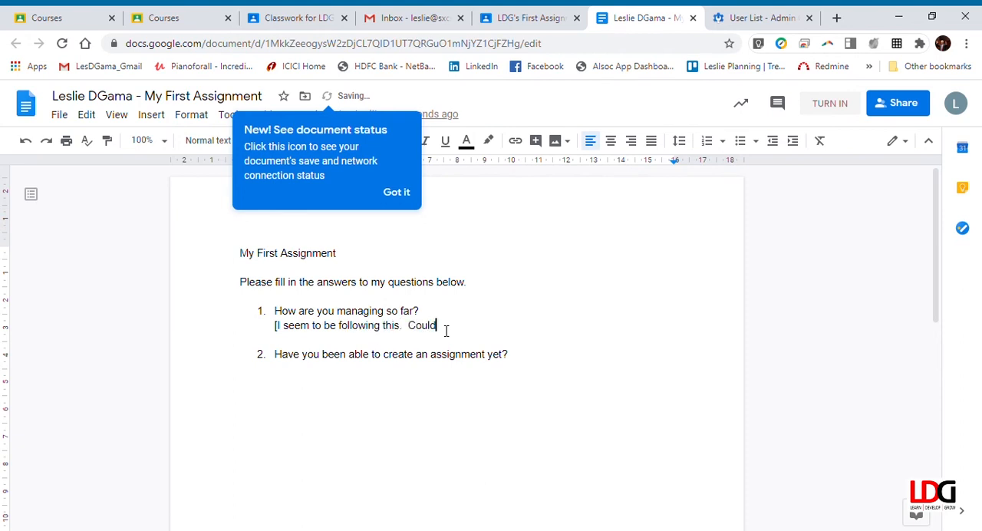
pyautogui.write(' you please go a little s')
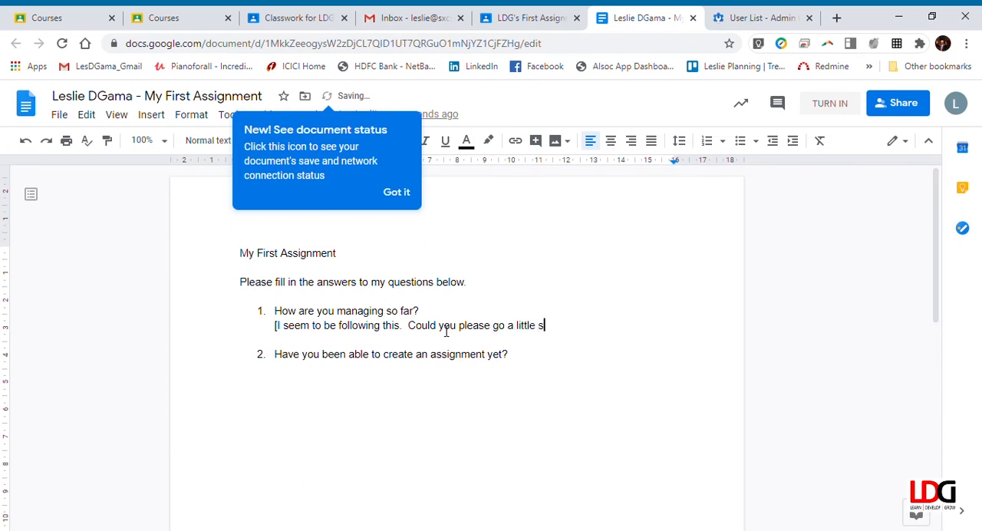
pyautogui.write('lower?')
# Below question 2, begin the answer "[Not yet. I am still a student in your class. The moment you finish, I will try to"
pyautogui.click(544, 363)
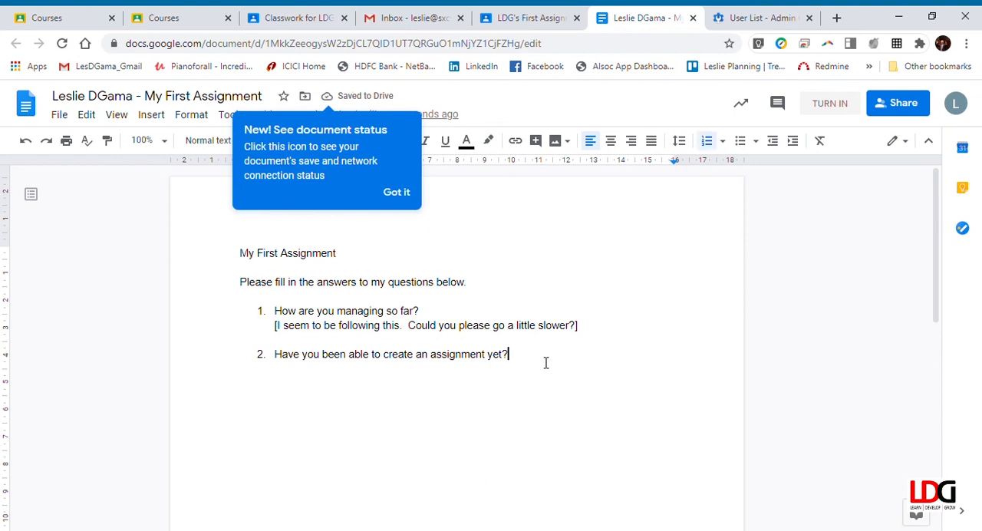
pyautogui.press('Return')
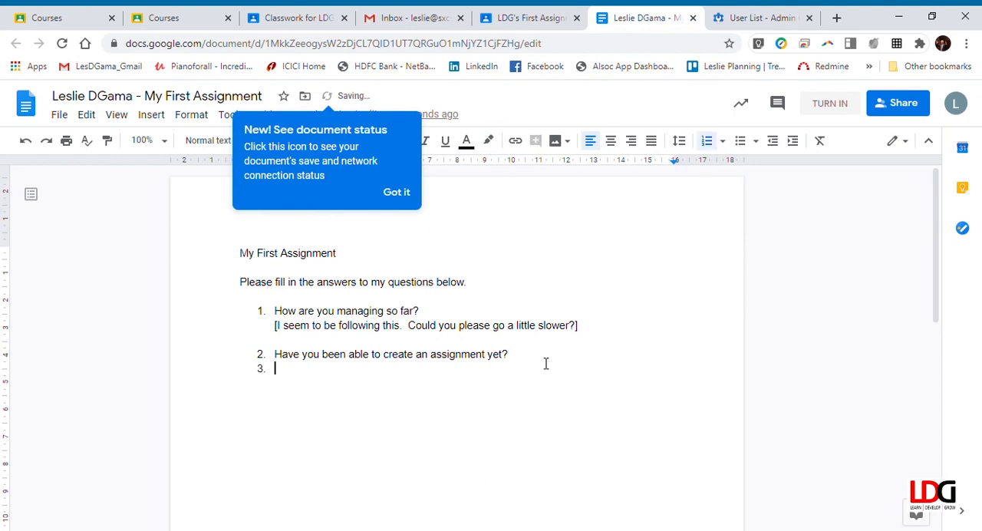
pyautogui.press('BackSpace')
pyautogui.write('[')
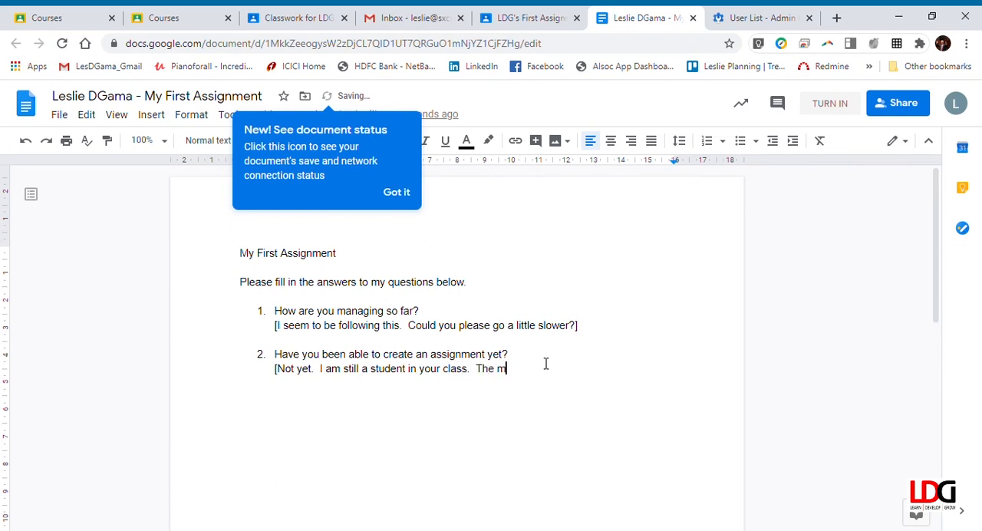
pyautogui.write('omebn')
pyautogui.write(' you finish, I will try to')
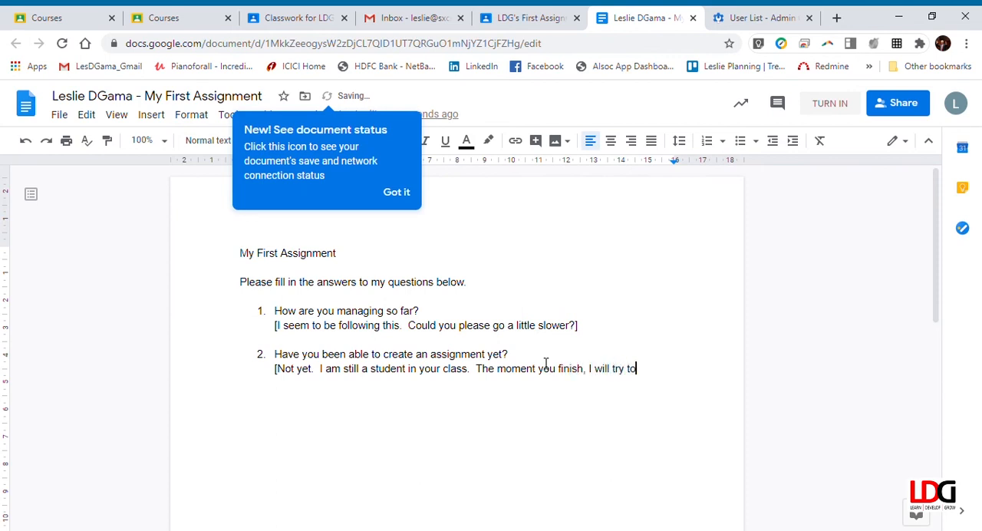
# Complete the second answer with "create my own classroom and my own assignments.]" and dismiss the document status tip
pyautogui.write('eeat')
pyautogui.press('BackSpace')
pyautogui.write('ate my')
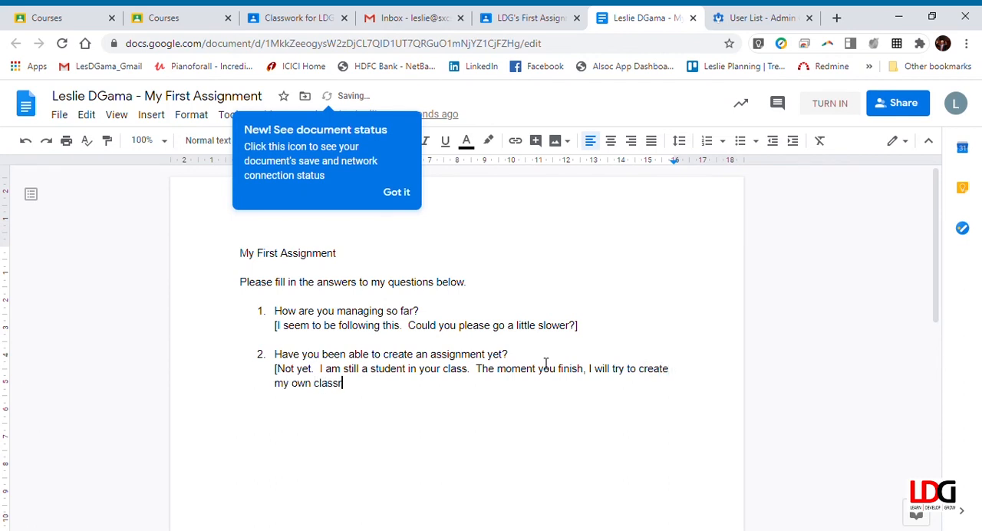
pyautogui.write(' own assignments. ]')
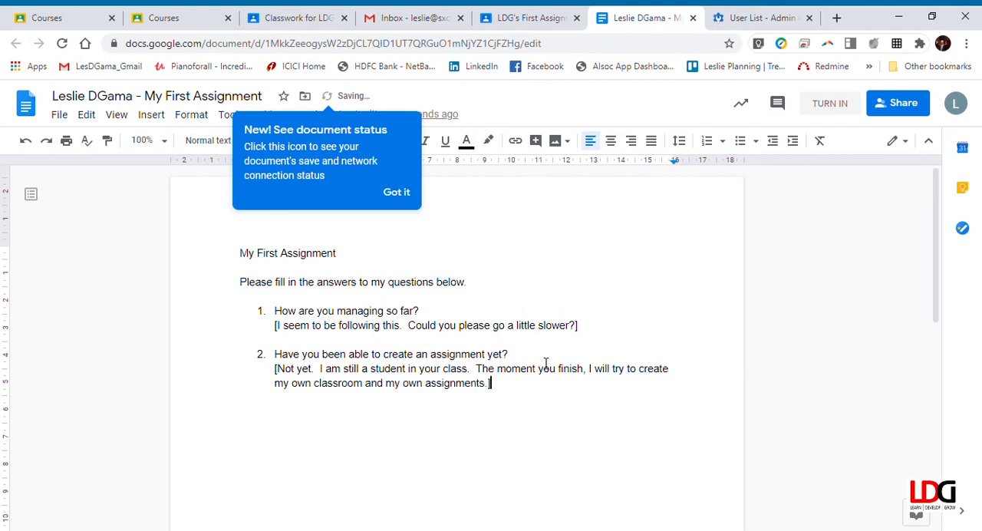
pyautogui.press('Return')
pyautogui.click(396, 192)
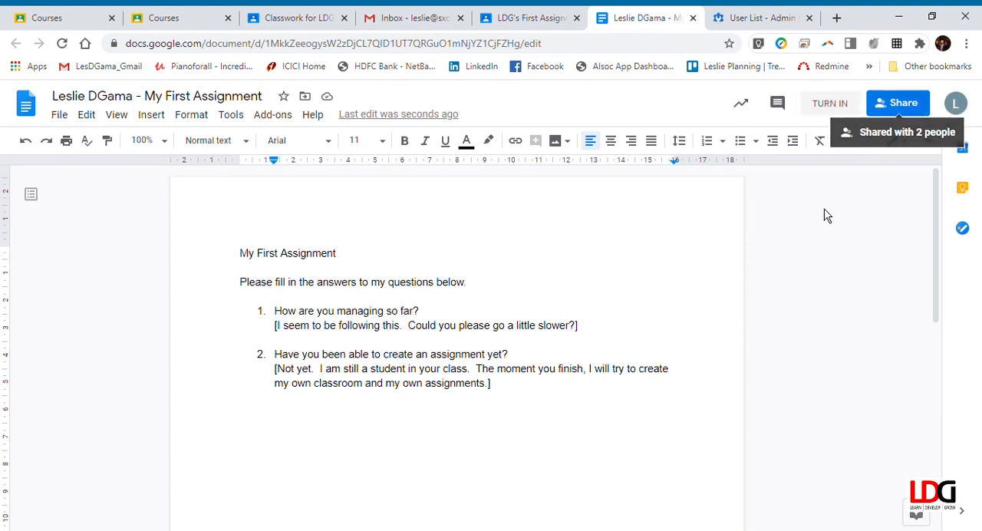
# Try to turn in the completed work directly from the student's document
pyautogui.click(830, 105)
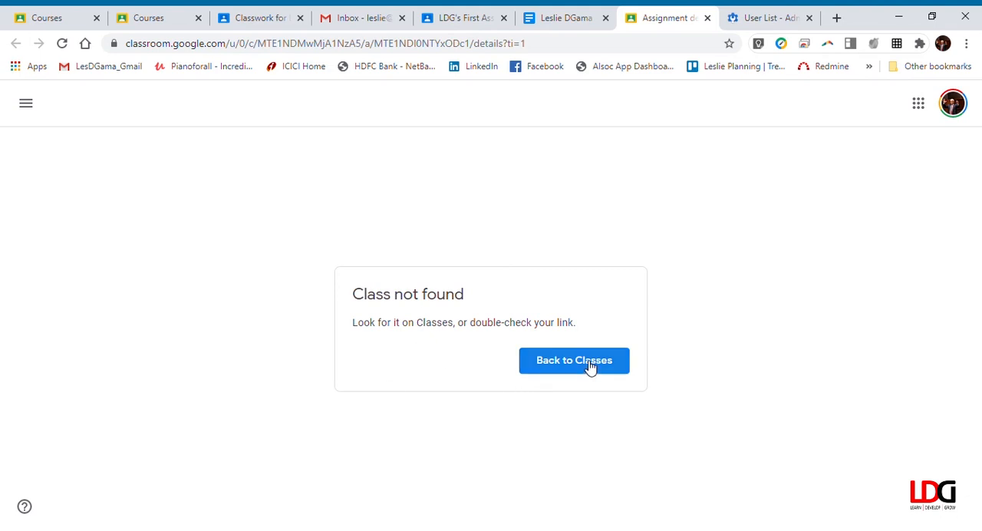
pyautogui.click(590, 367)
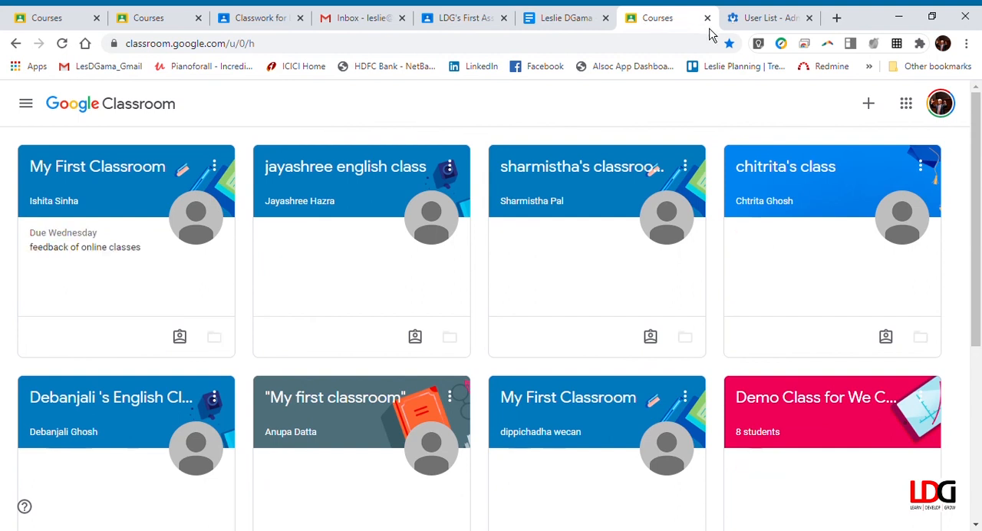
pyautogui.click(564, 28)
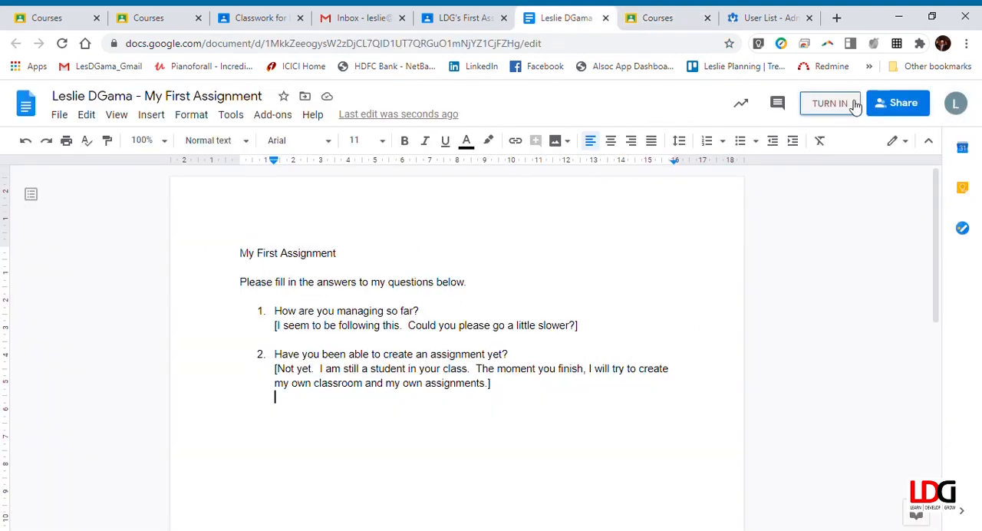
# Hand in the completed document from the student's "LDG's First Assignment" page, closing the document, extra Courses and User List tabs
pyautogui.click(605, 18)
pyautogui.click(528, 28)
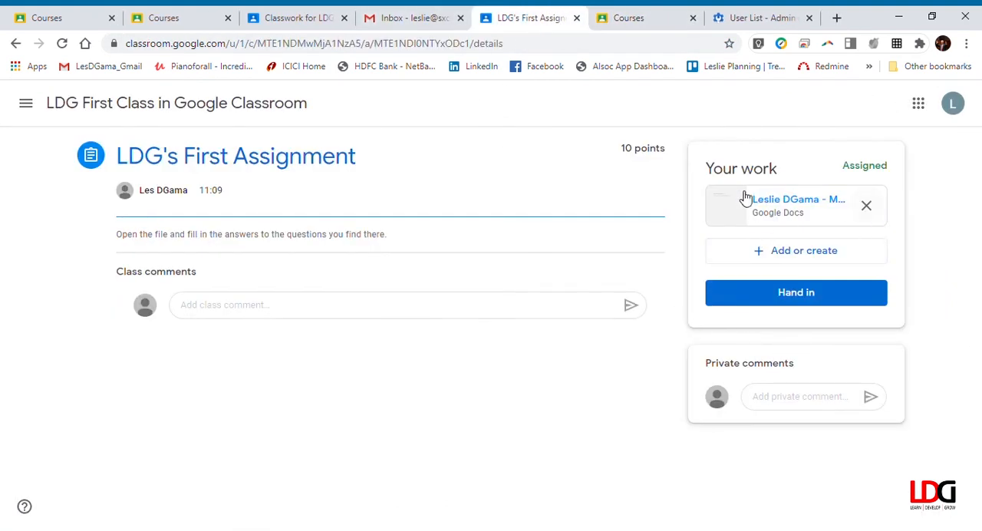
pyautogui.click(807, 297)
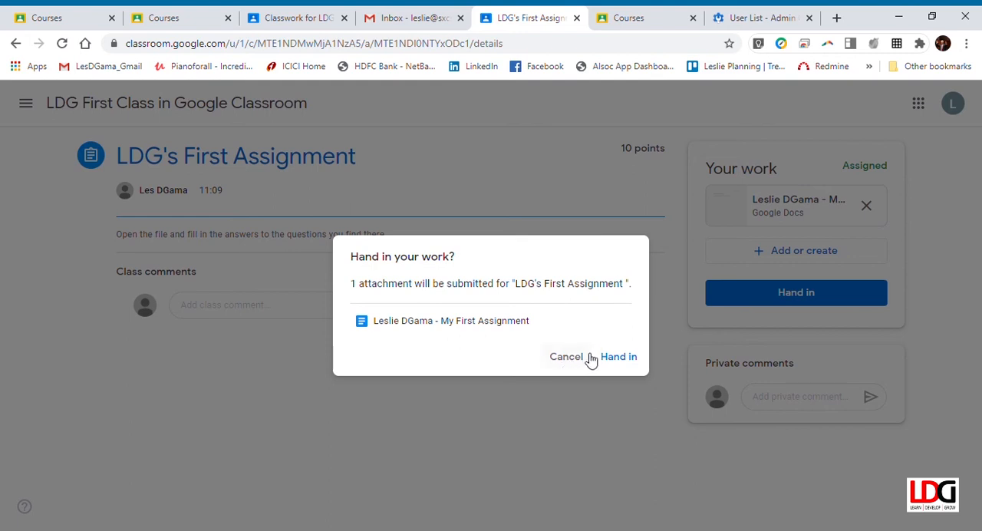
pyautogui.click(620, 362)
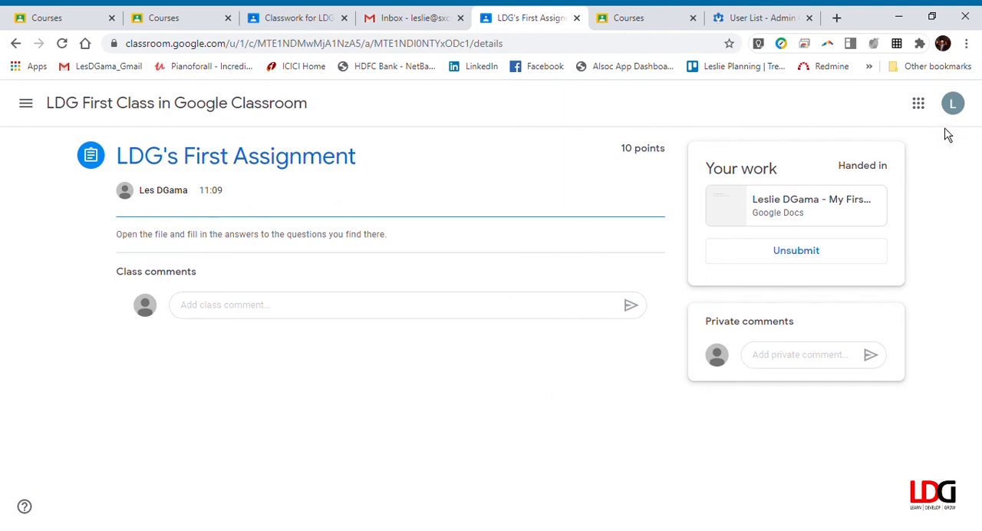
pyautogui.click(692, 17)
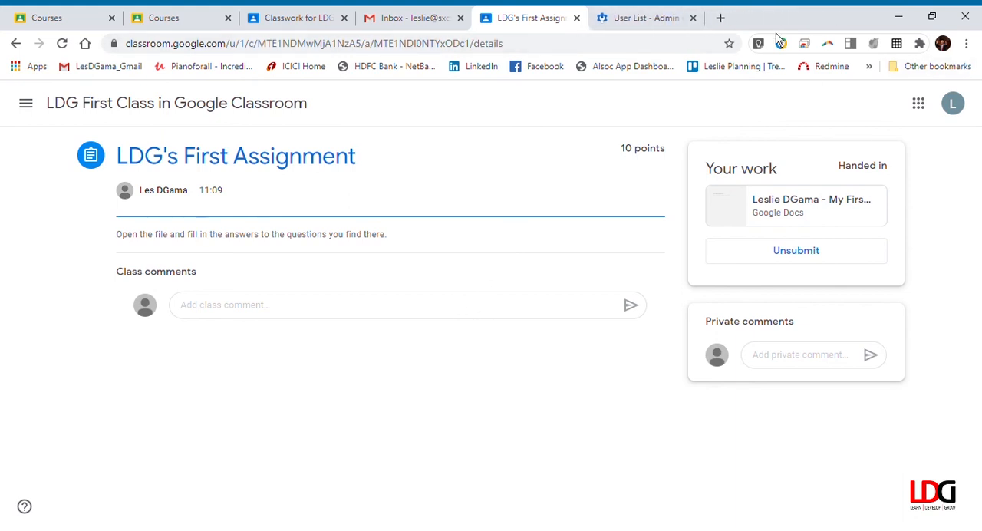
pyautogui.click(692, 17)
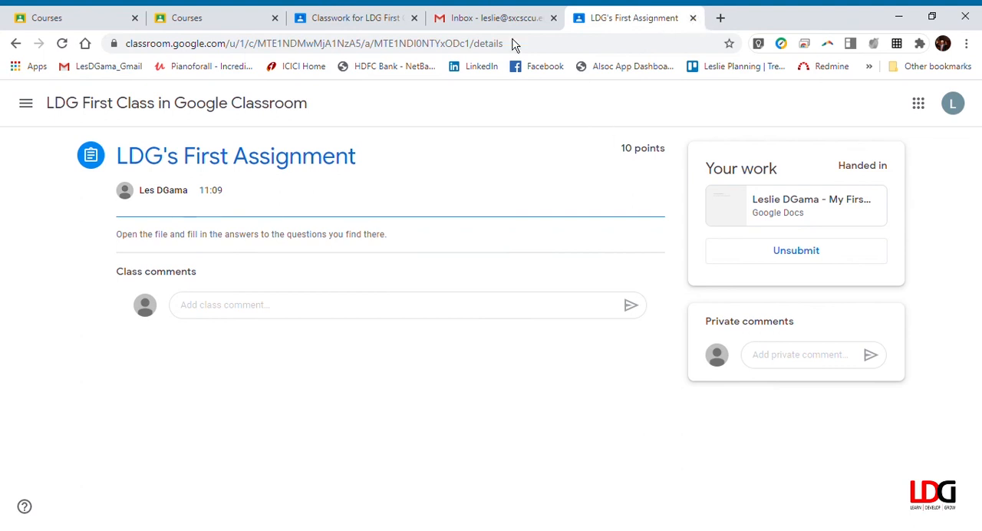
# In the teacher's view of the class, check the marks overview and dismiss its introductory tips
pyautogui.click(369, 29)
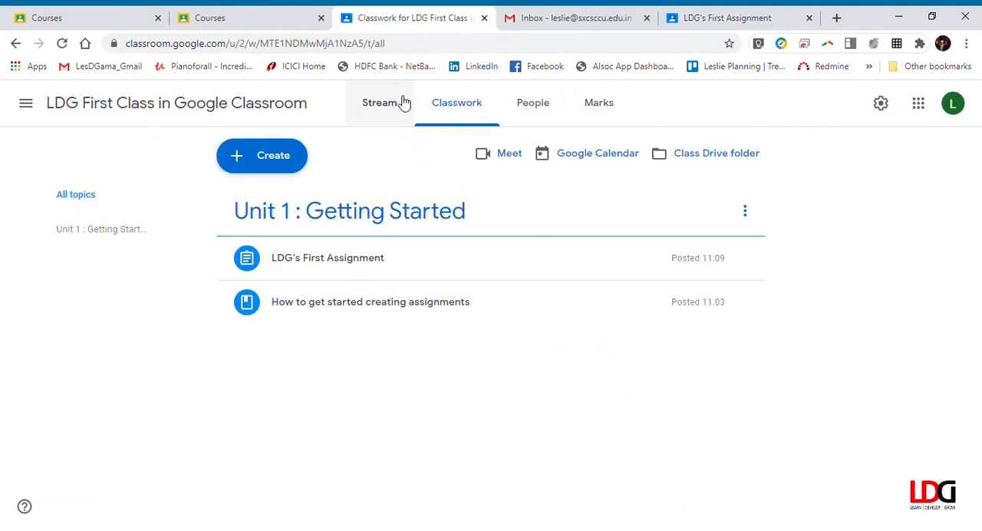
pyautogui.click(598, 108)
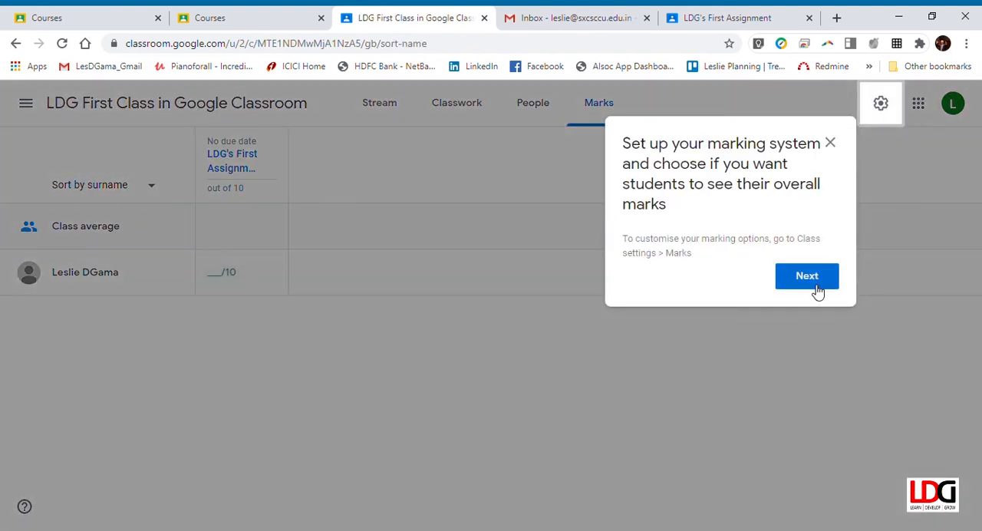
pyautogui.click(817, 287)
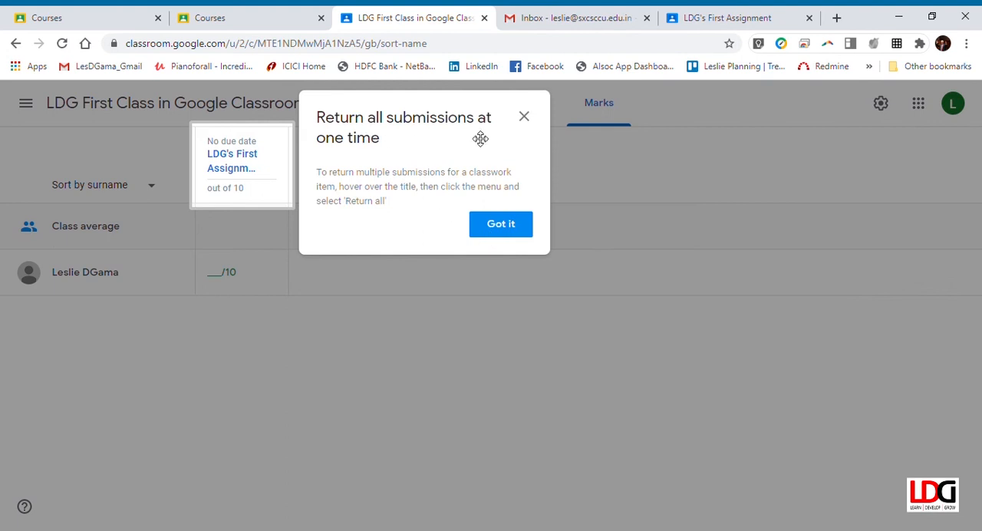
pyautogui.click(509, 230)
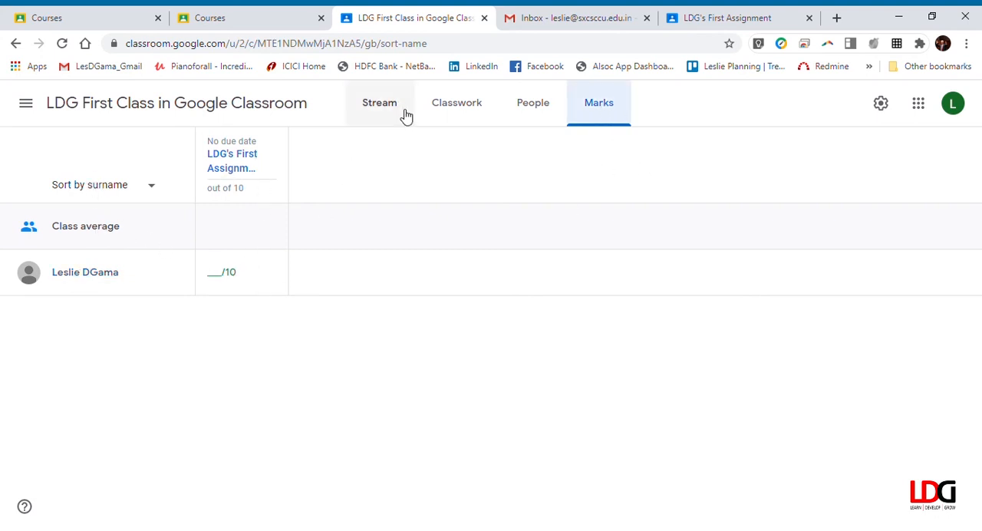
# From the teacher's classwork, open the student's handed-in document for "LDG's First Assignment" and dismiss the grading tips
pyautogui.click(460, 114)
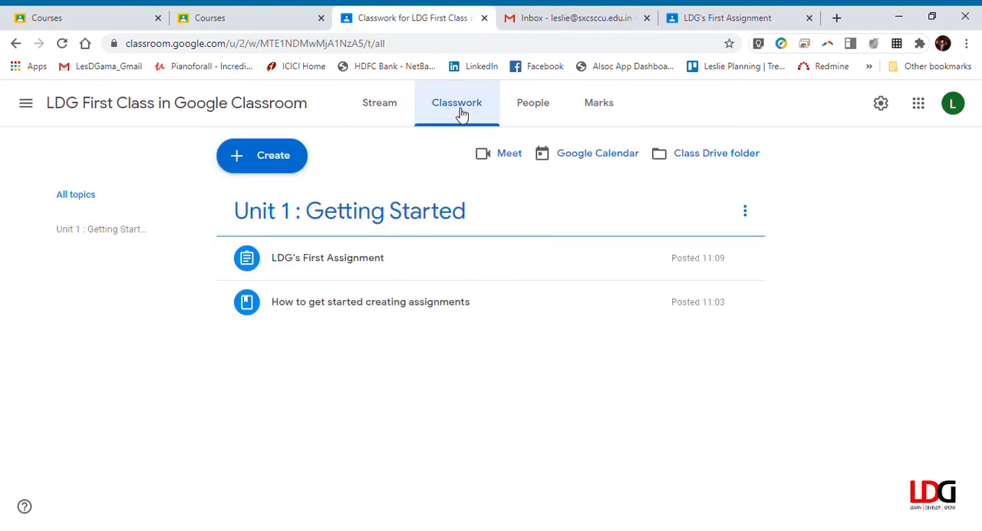
pyautogui.click(353, 265)
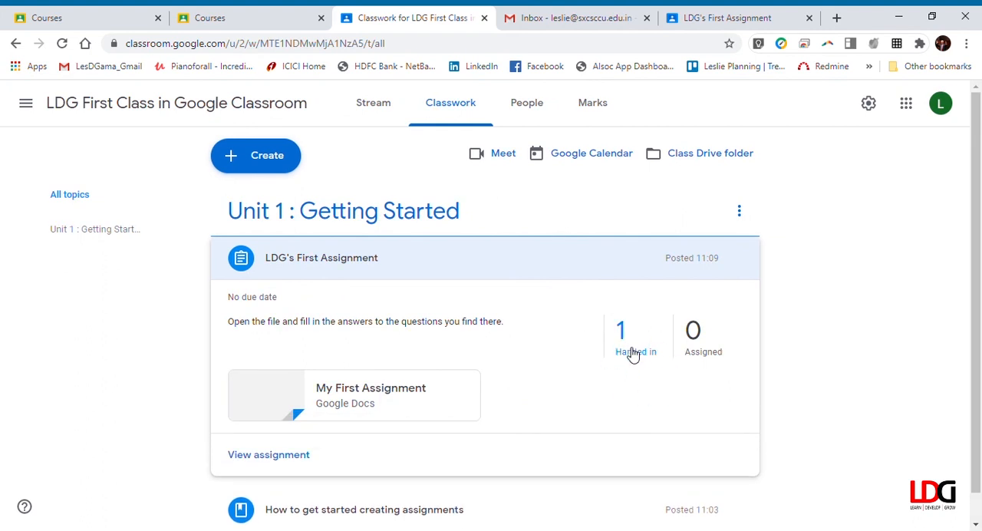
pyautogui.click(634, 349)
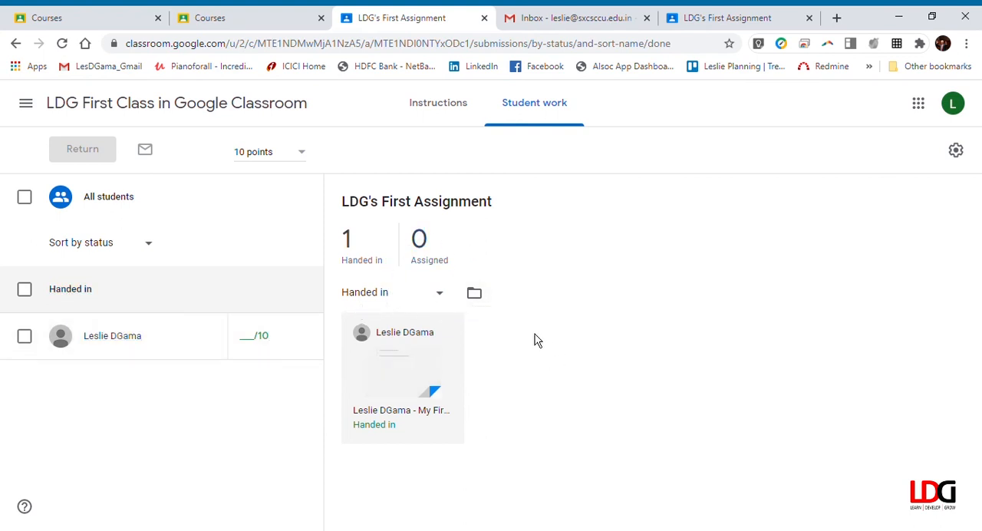
pyautogui.click(395, 421)
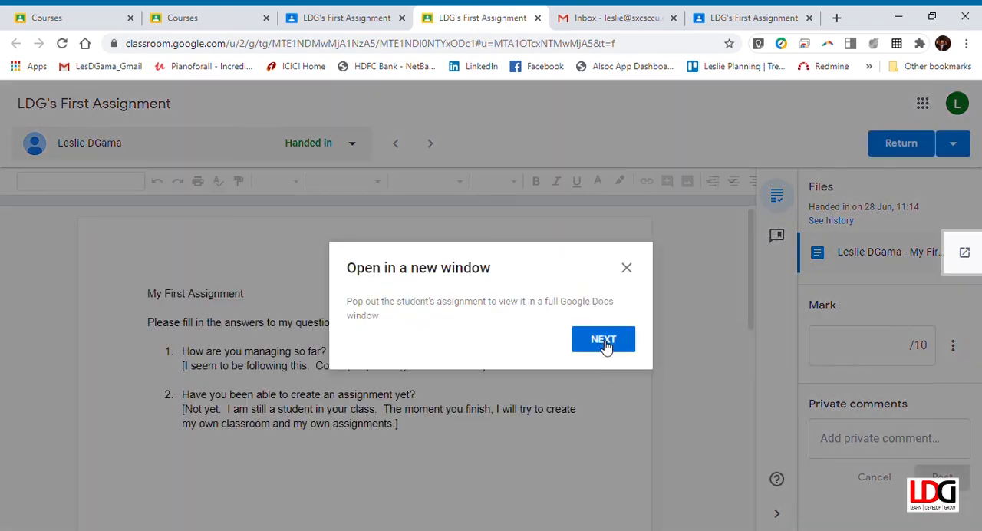
pyautogui.click(603, 345)
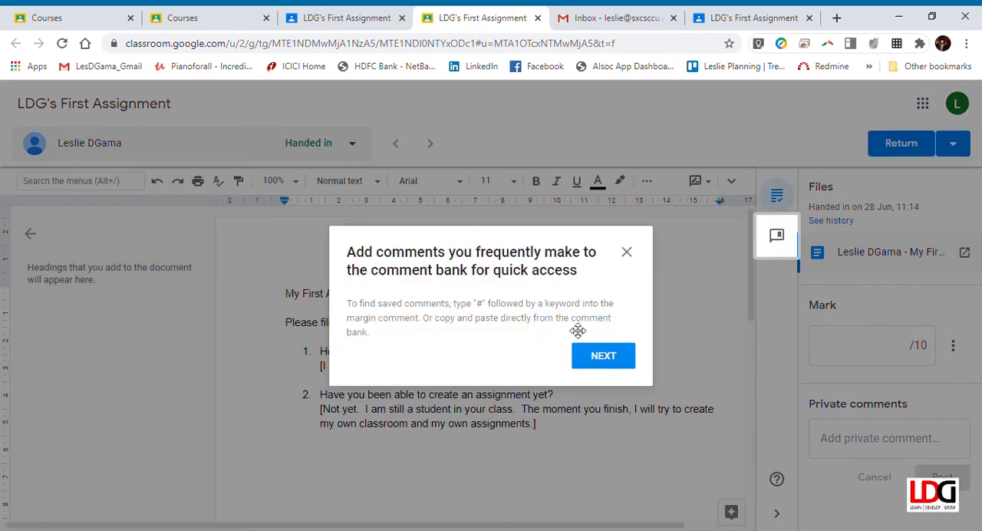
pyautogui.click(604, 358)
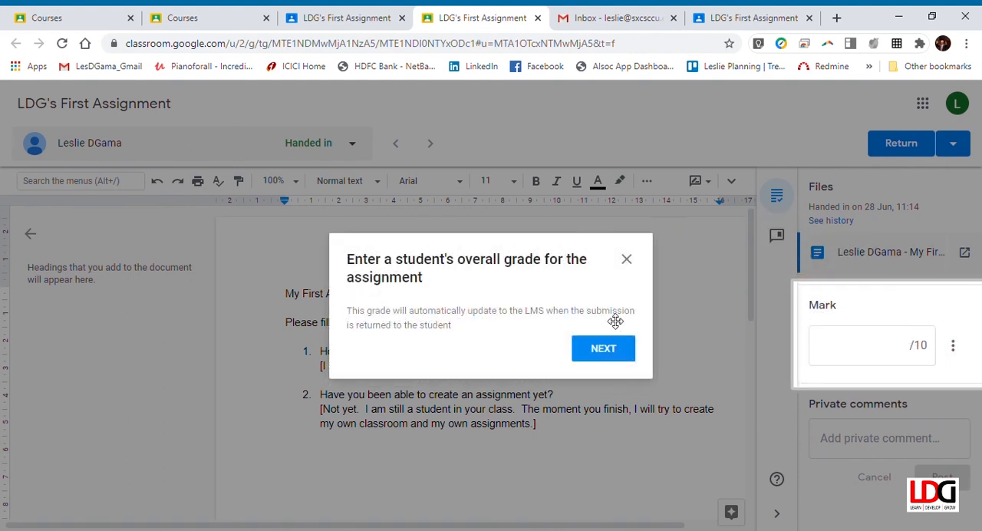
pyautogui.click(611, 348)
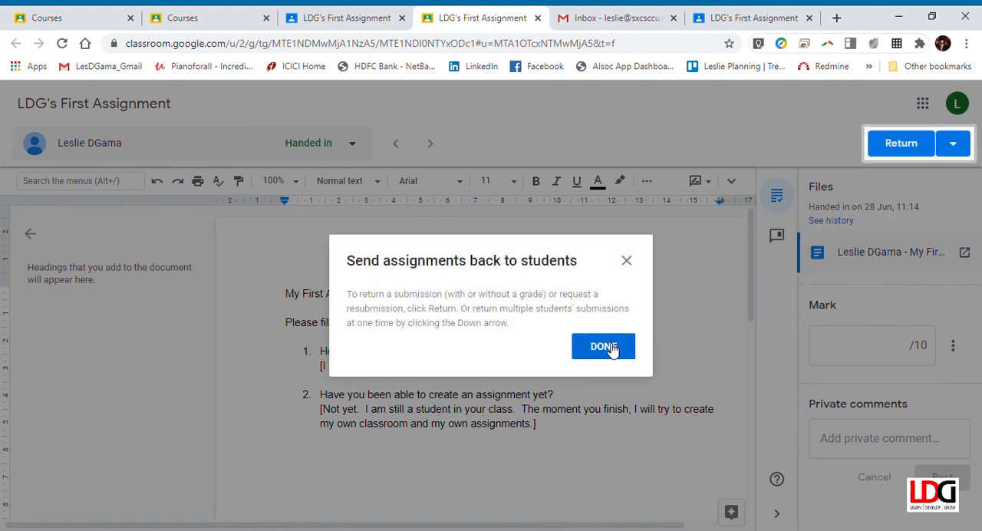
pyautogui.click(611, 349)
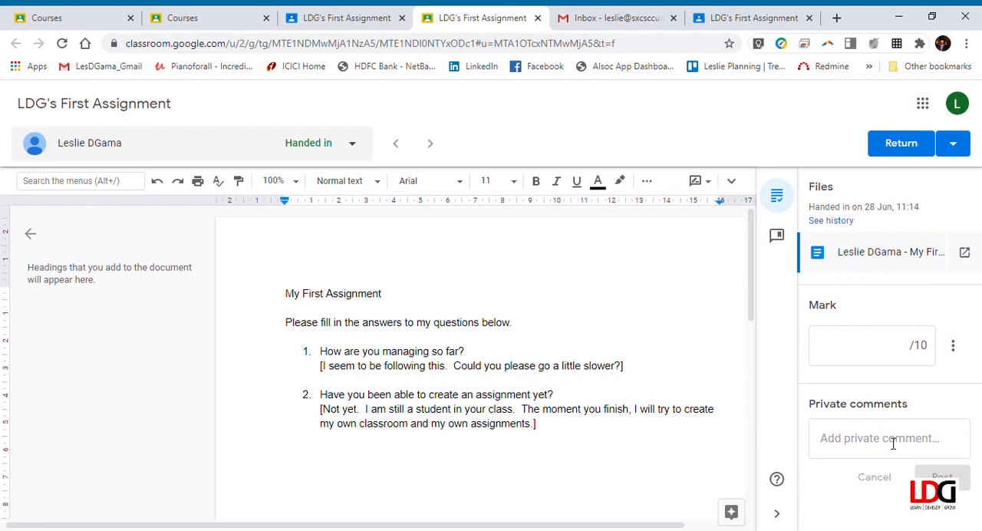
# Below the student's first answer, add the feedback "No problem. This is asynchronous learning, so you can do it on your own time."
pyautogui.doubleClick(669, 372)
pyautogui.click(669, 372)
pyautogui.press('Return')
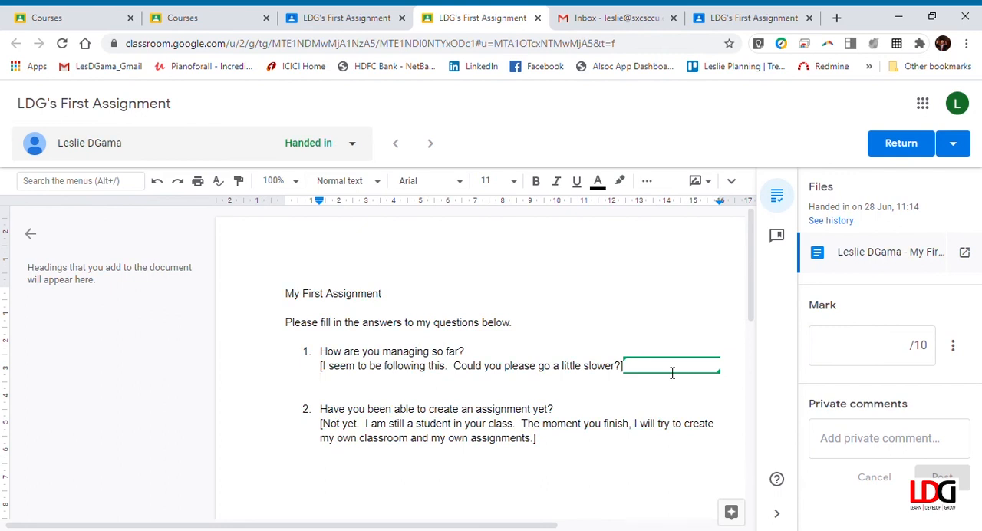
pyautogui.write('No problem.  This is asynch')
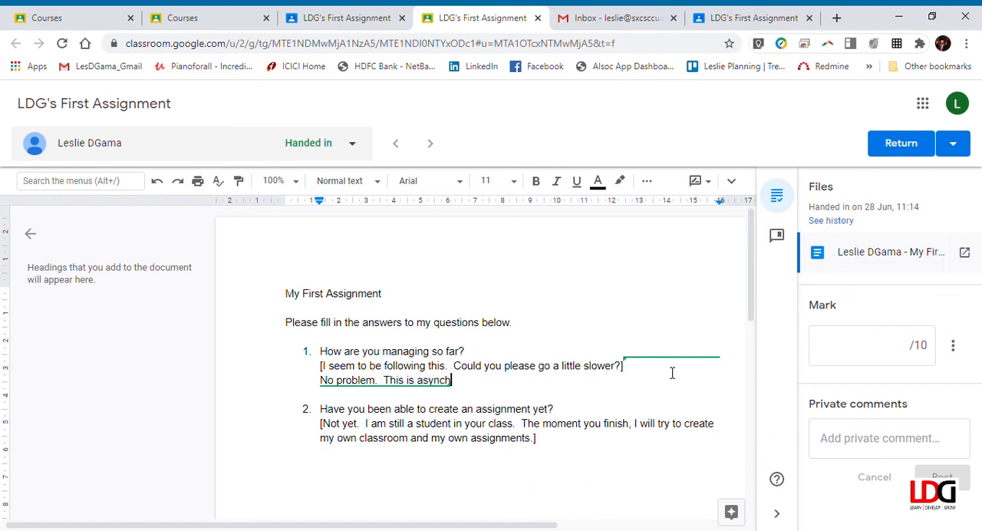
pyautogui.write('ronous learning, so y')
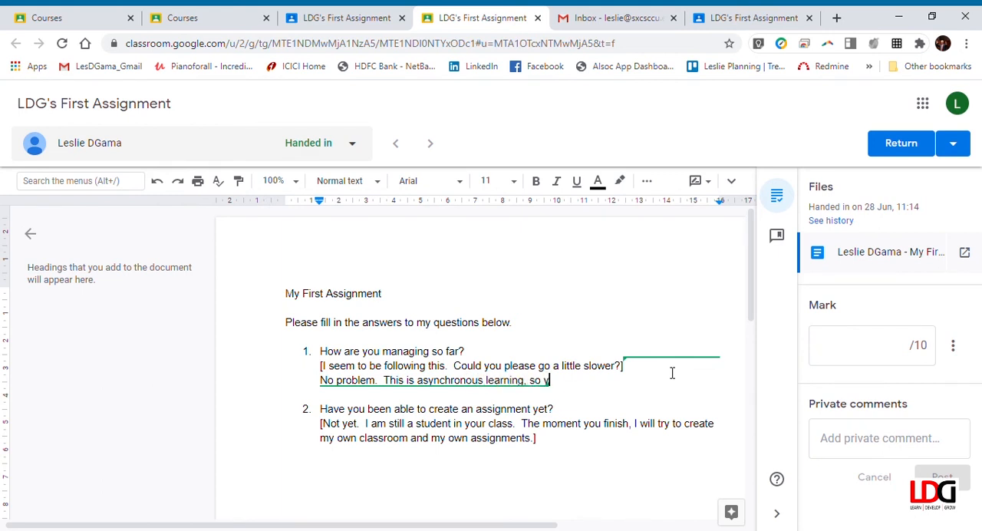
pyautogui.write('ou can do it on')
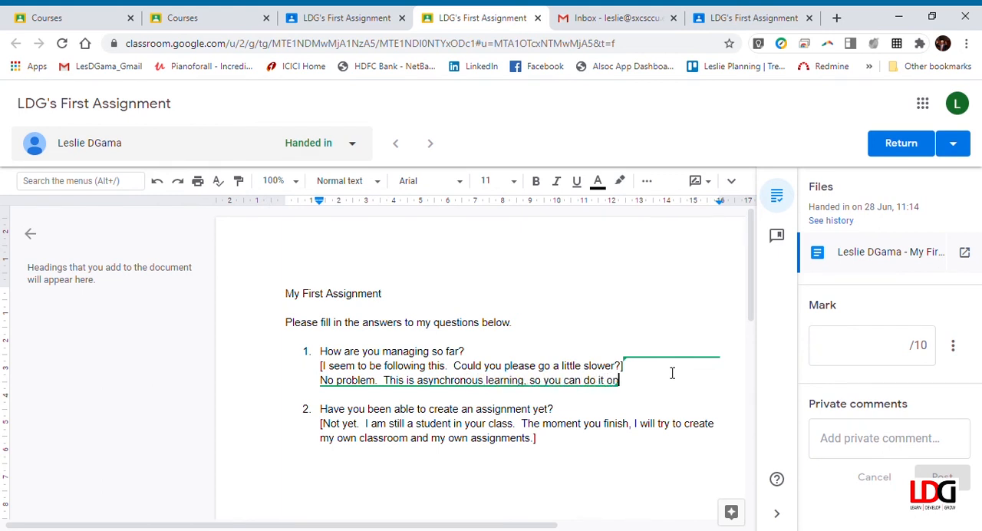
pyautogui.write(' your own time.  Just be sutre')
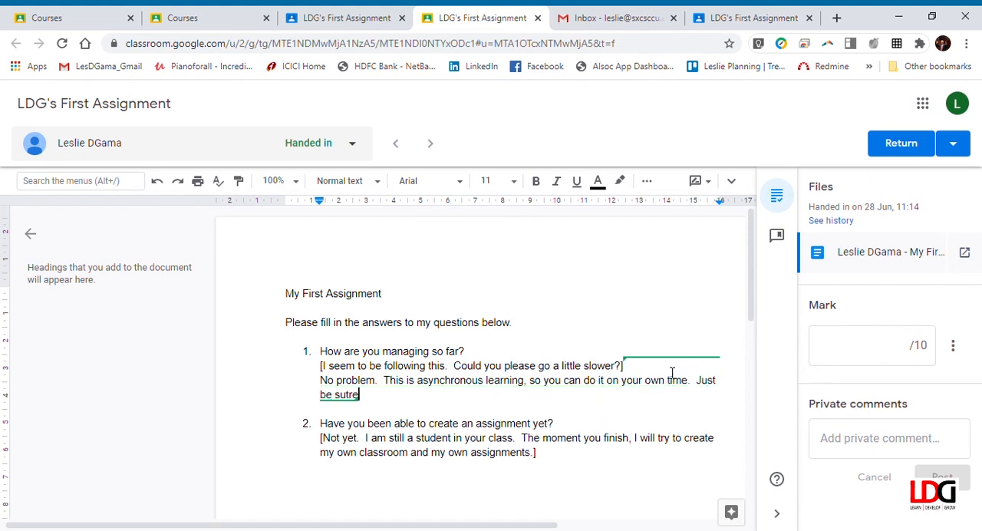
# Extend the feedback on the first answer with "Just be sure to hand it in by the due date."
pyautogui.press('BackSpace')
pyautogui.press('BackSpace')
pyautogui.write('re to hand it in')
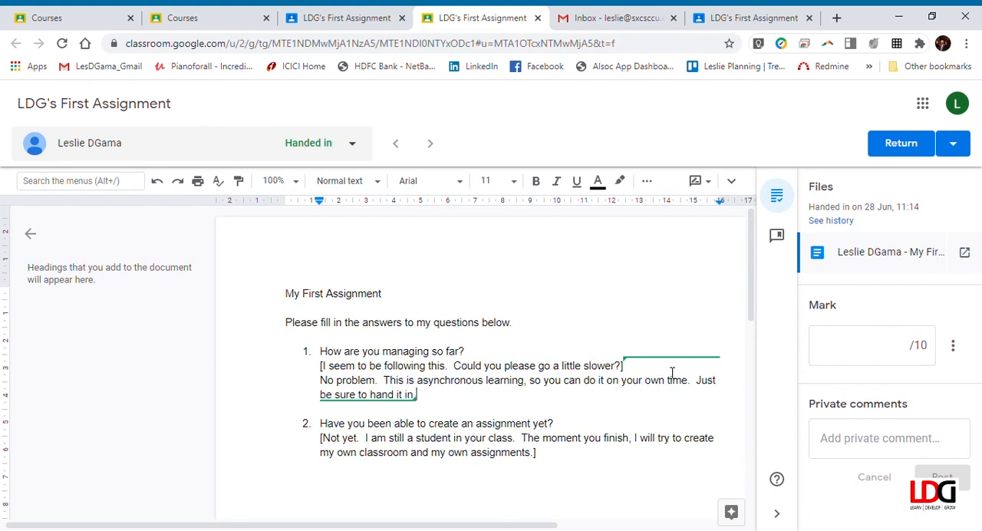
pyautogui.write(' before the due d')
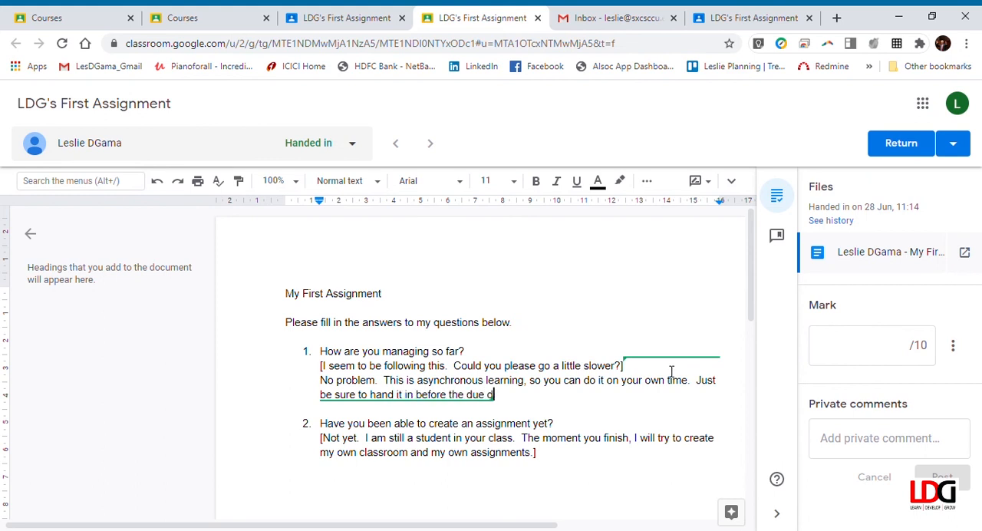
pyautogui.write('atea')
pyautogui.hotkey('ctrl', 'shift', 'Right')
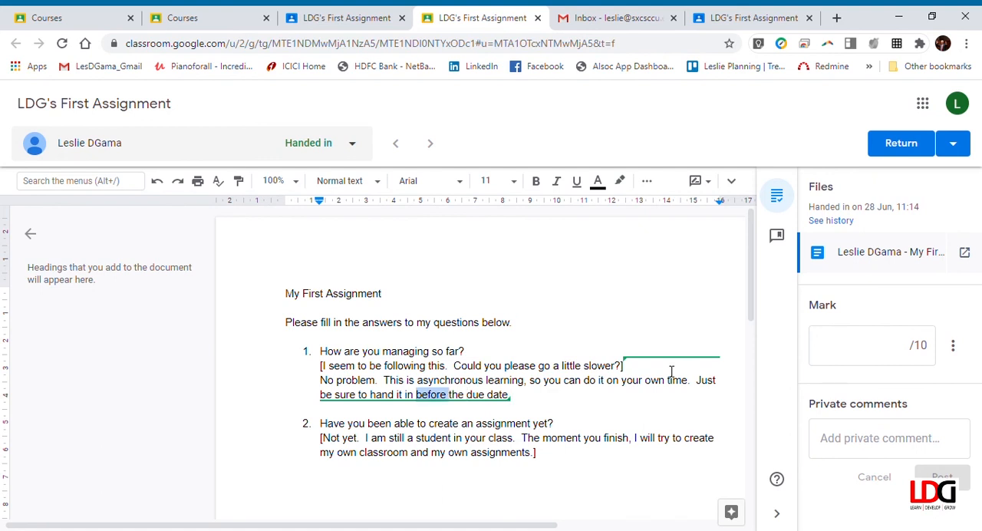
pyautogui.write('by')
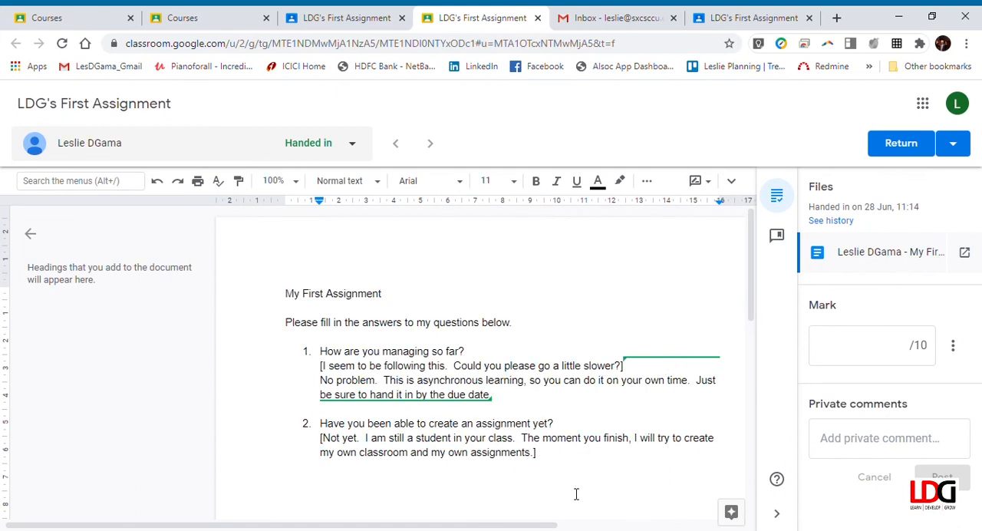
# Below the student's second answer, add the feedback "Good luck with that" on a new line
pyautogui.click(572, 463)
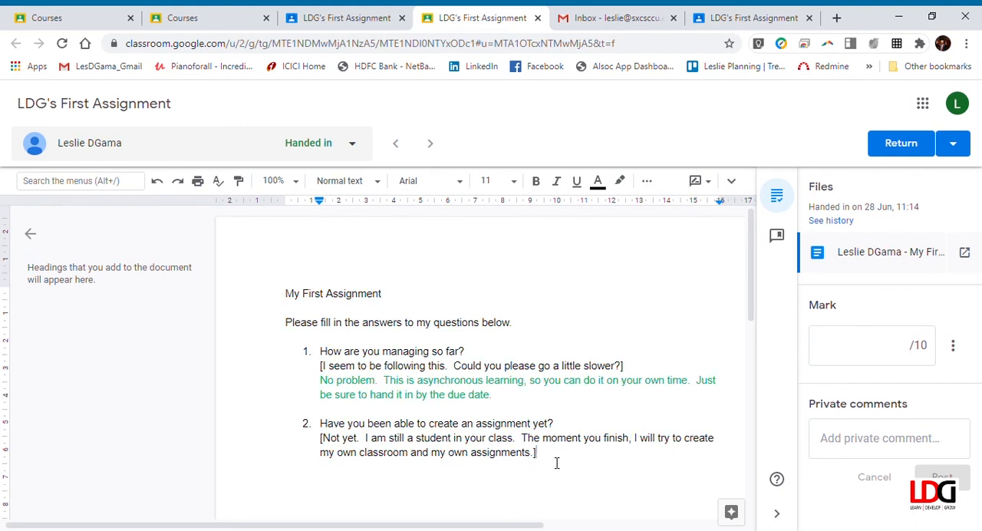
pyautogui.press('Return')
pyautogui.write('Good')
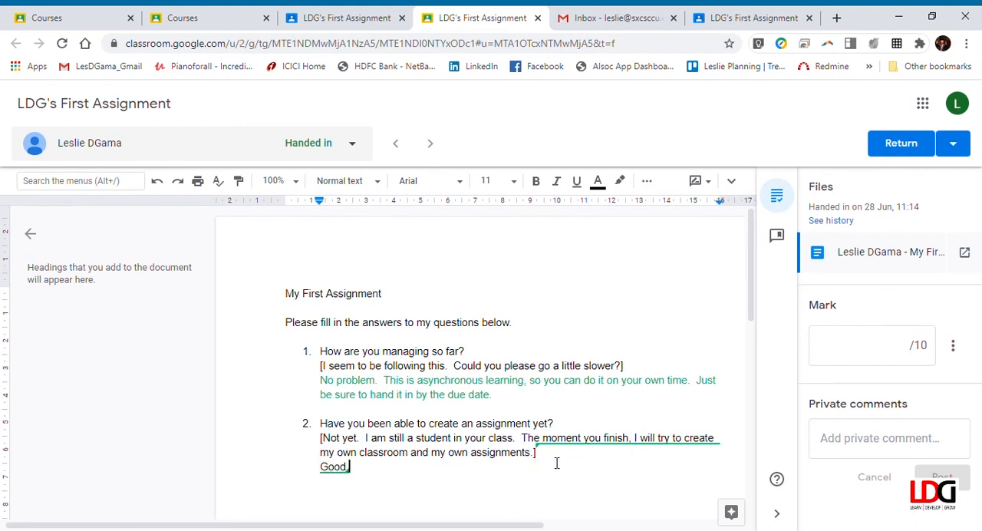
pyautogui.write(' luck with that.')
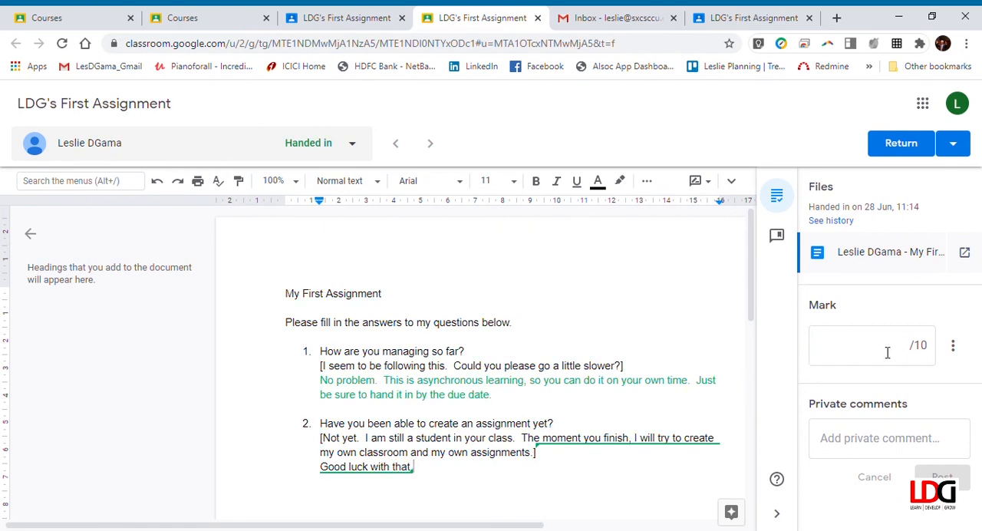
# Give the submission a mark of 8 out of 10 and post the private comment "Fantastic try for the first time!"
pyautogui.click(886, 352)
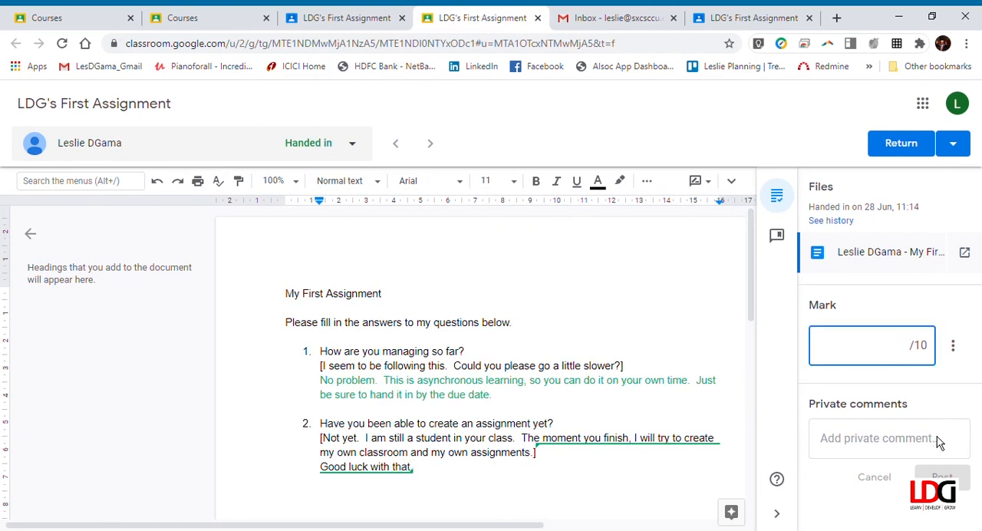
pyautogui.write('8')
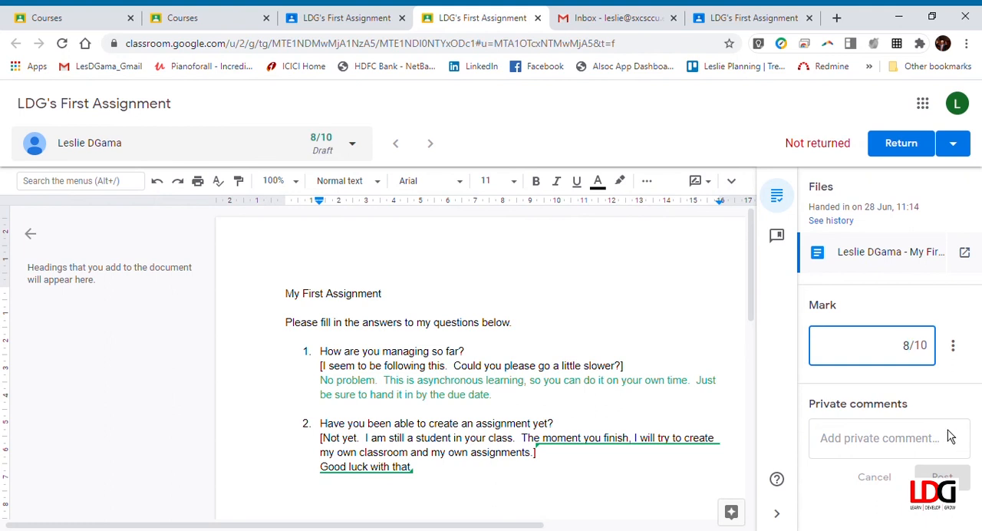
pyautogui.click(906, 446)
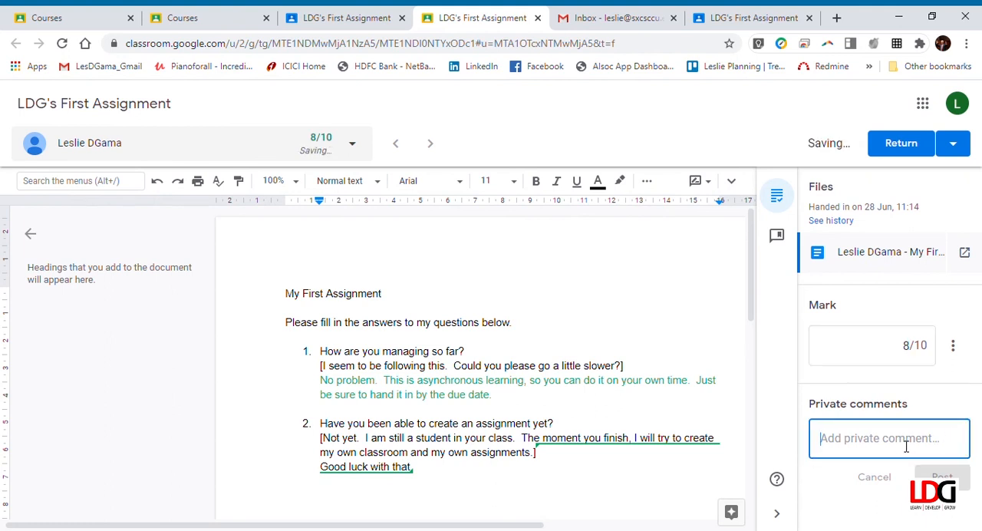
pyautogui.write('Fantas')
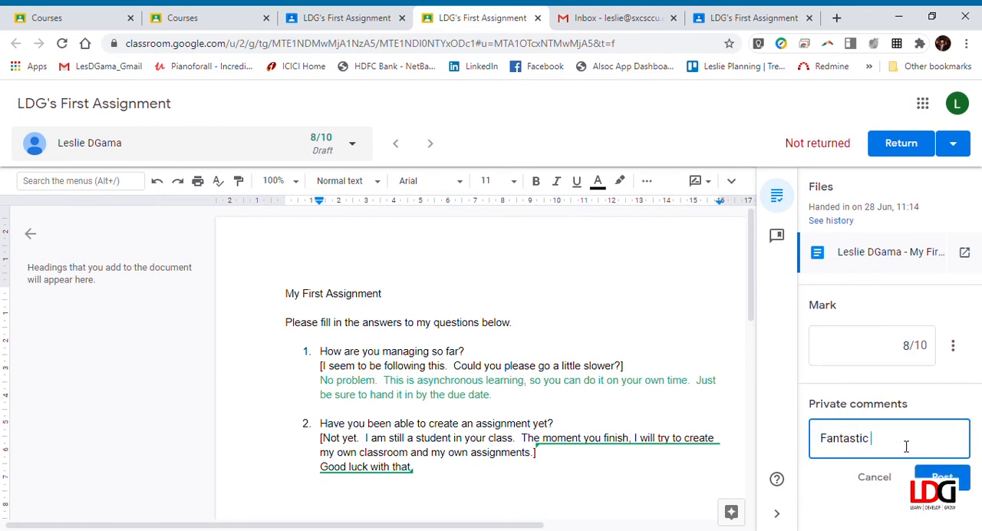
pyautogui.write('tic try for the first time!')
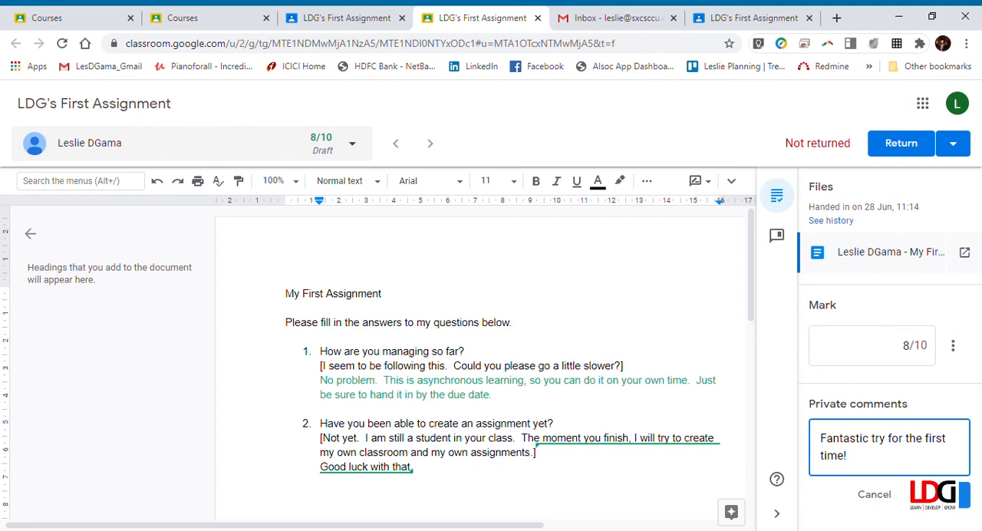
pyautogui.click(933, 495)
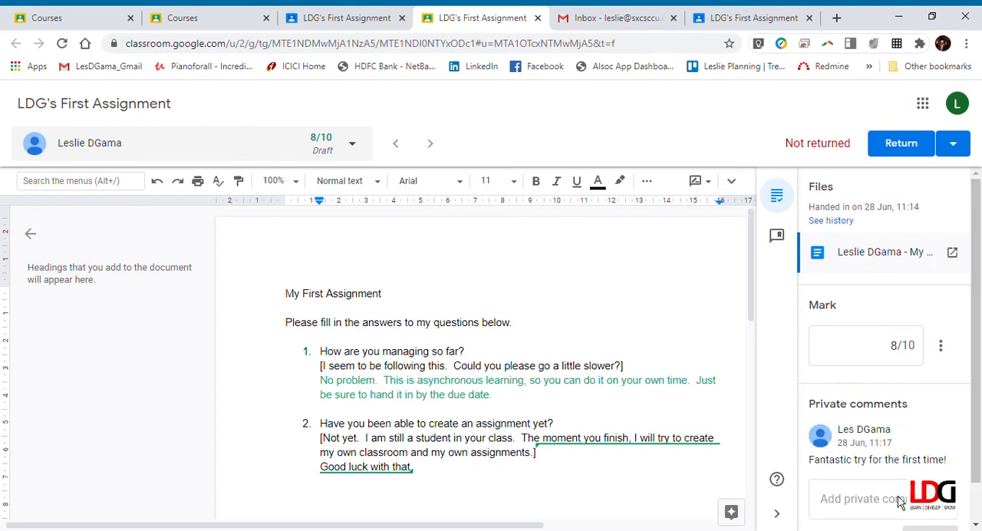
# Return the marked work to the student and close the grading page
pyautogui.click(907, 147)
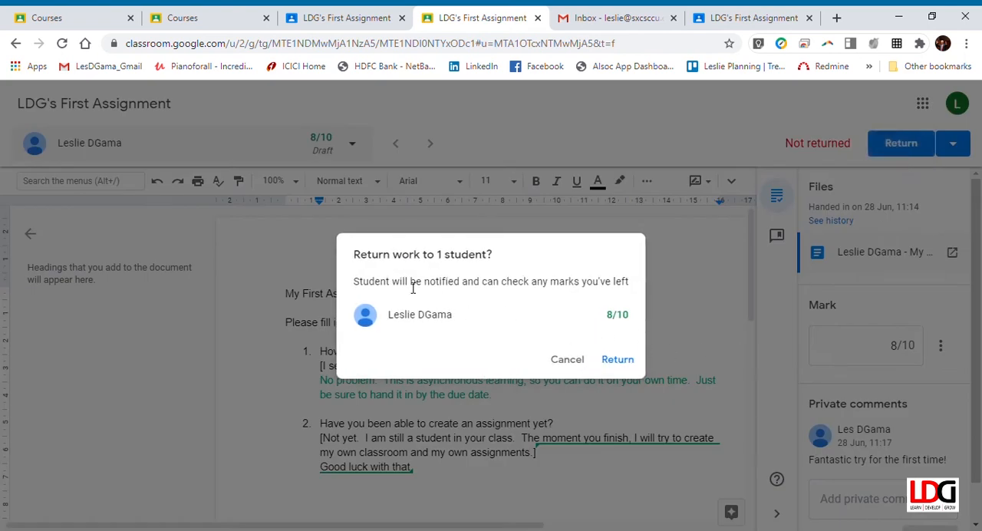
pyautogui.click(621, 361)
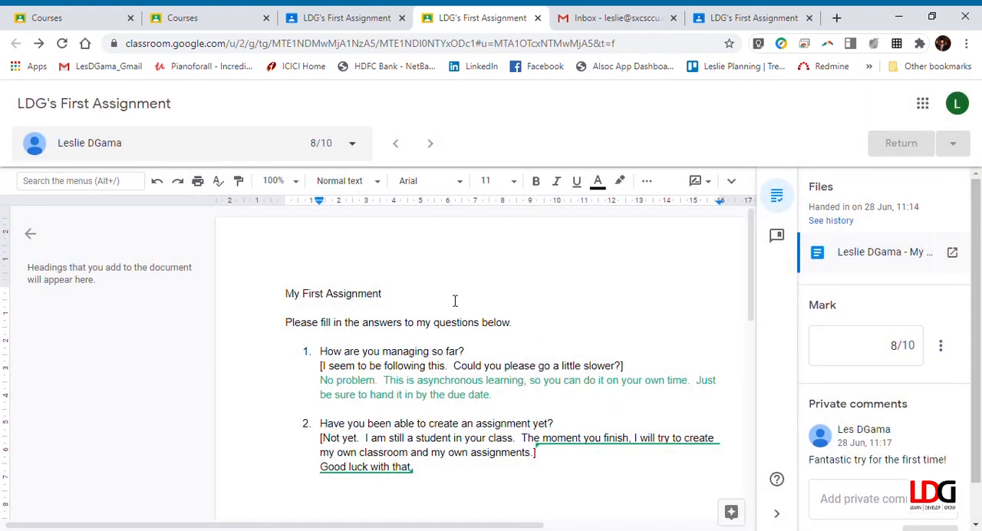
pyautogui.click(538, 18)
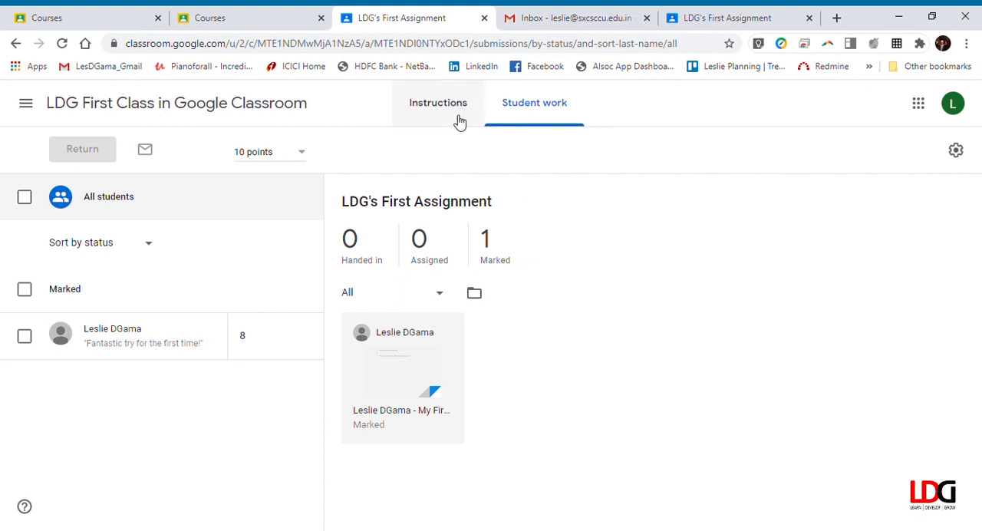
# Review the teacher's class stream and the classwork under "Unit 1 : Getting Started", dismissing the tip about reusing announcements
pyautogui.click(110, 118)
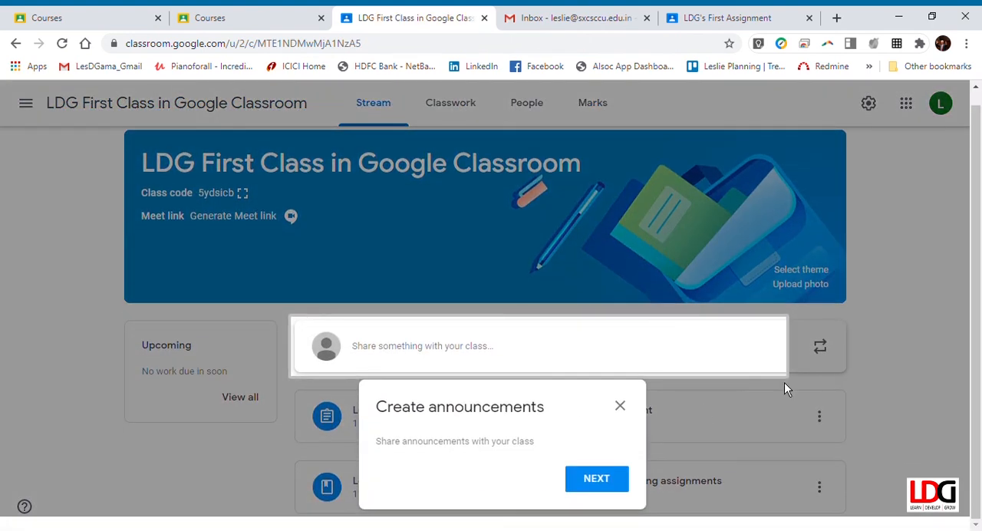
pyautogui.click(620, 477)
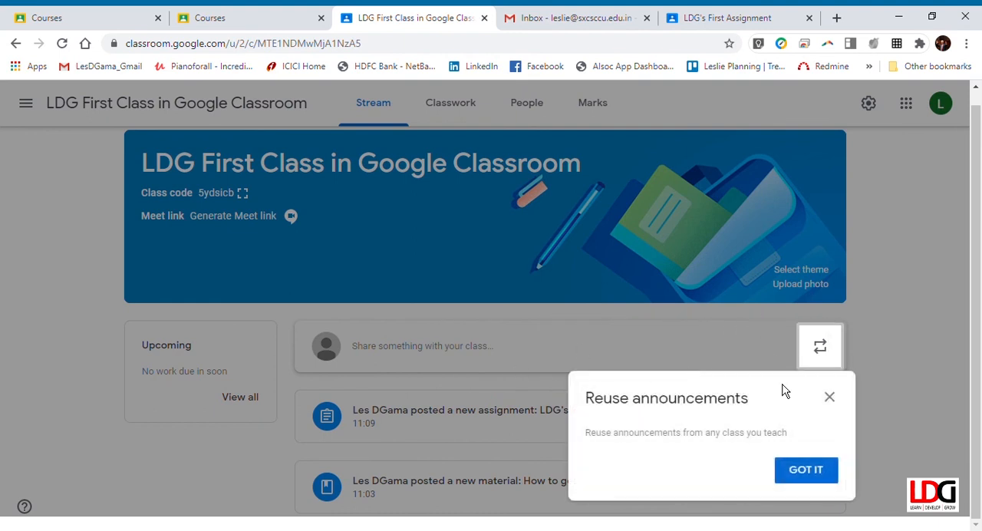
pyautogui.click(814, 480)
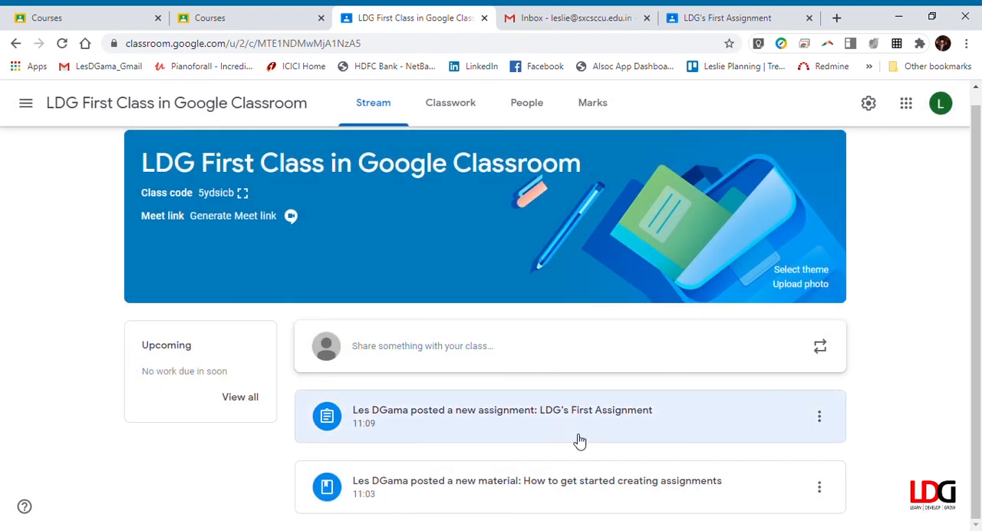
pyautogui.scroll(1, 705, 395)
pyautogui.click(454, 107)
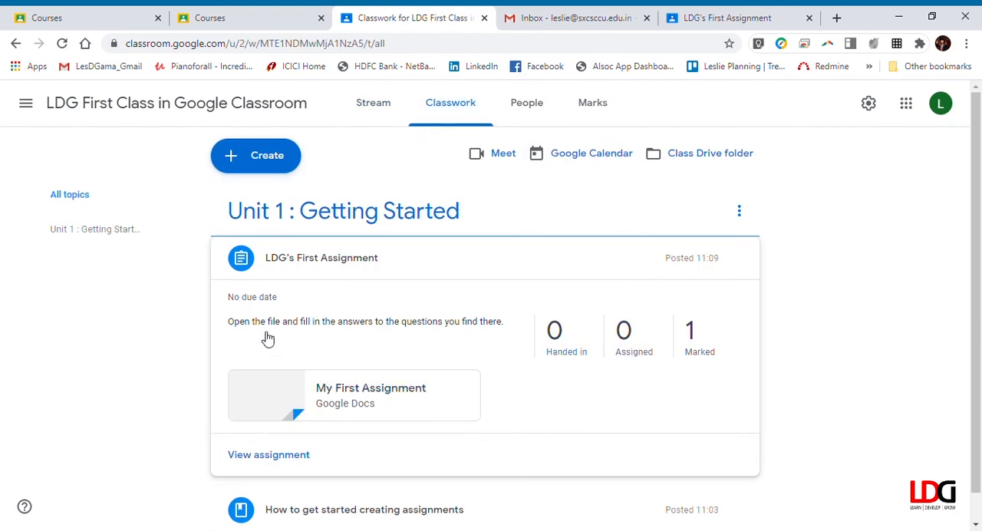
pyautogui.scroll(-1, 644, 287)
pyautogui.scroll(-1, 645, 287)
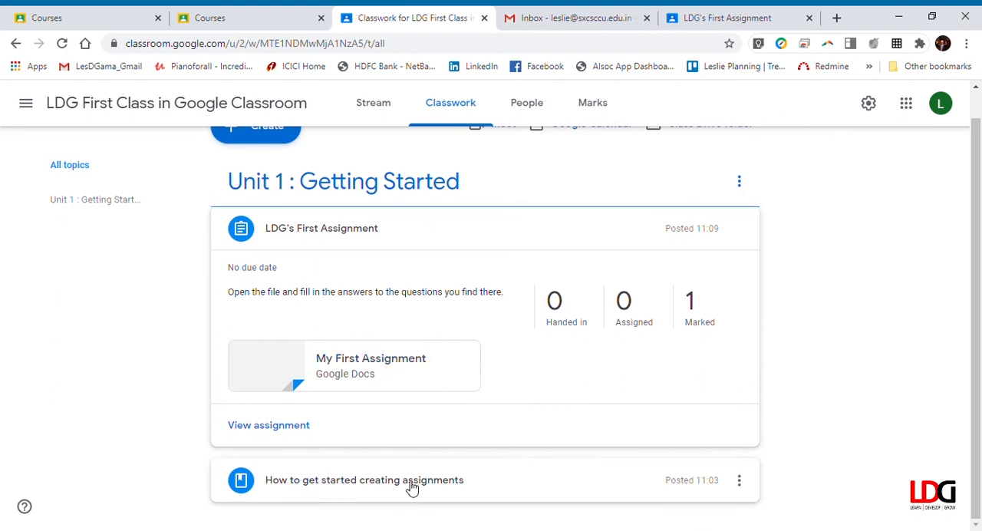
pyautogui.scroll(1, 612, 234)
# Check the class's list of teachers and students, dismiss the student progress tip, and open the marks overview
pyautogui.click(530, 107)
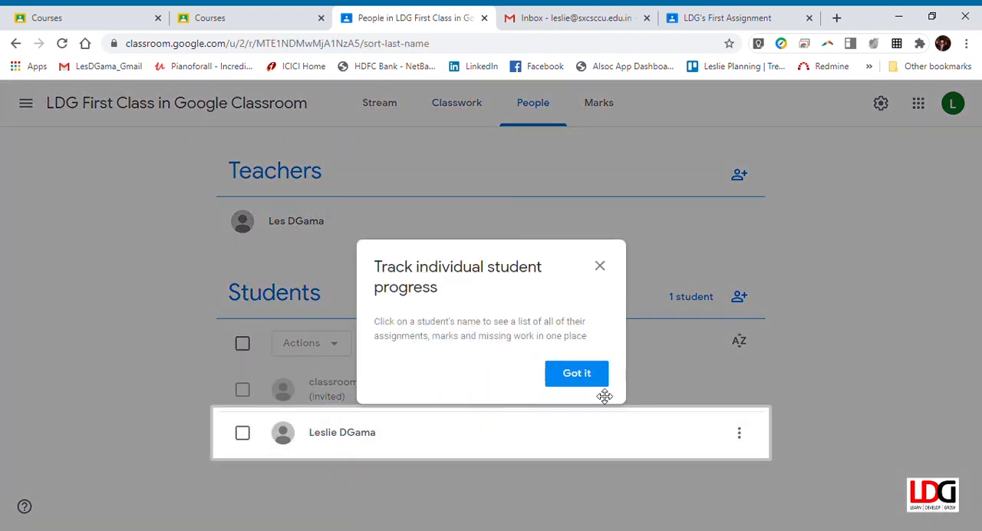
pyautogui.click(602, 380)
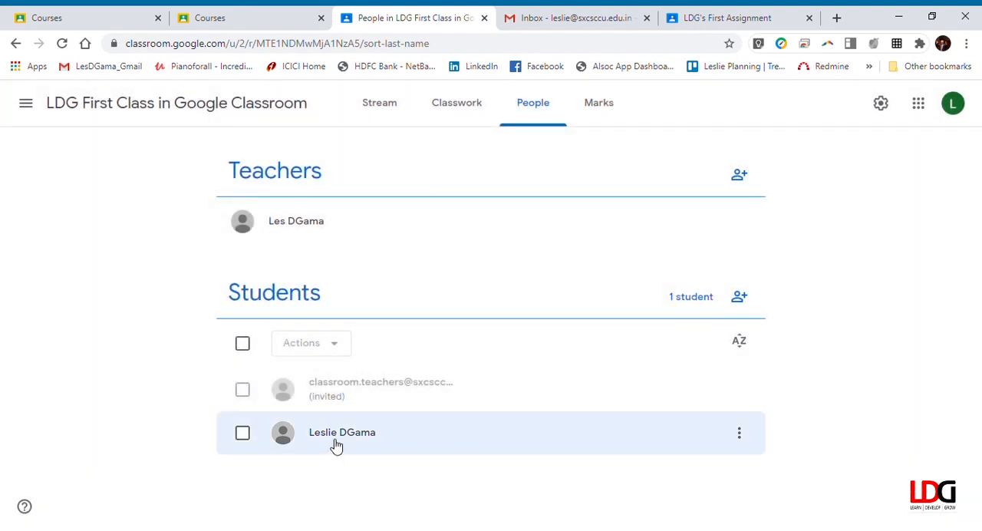
pyautogui.click(608, 114)
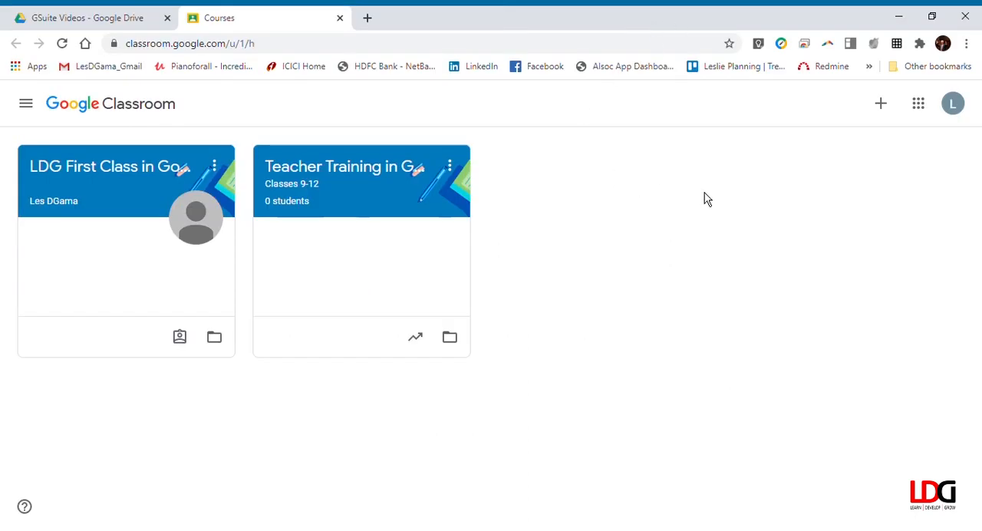
# In the student's view of the class, open the returned "LDG's First Assignment" to check its mark and private comment, dismissing the "Talk to your teacher" tip
pyautogui.click(129, 170)
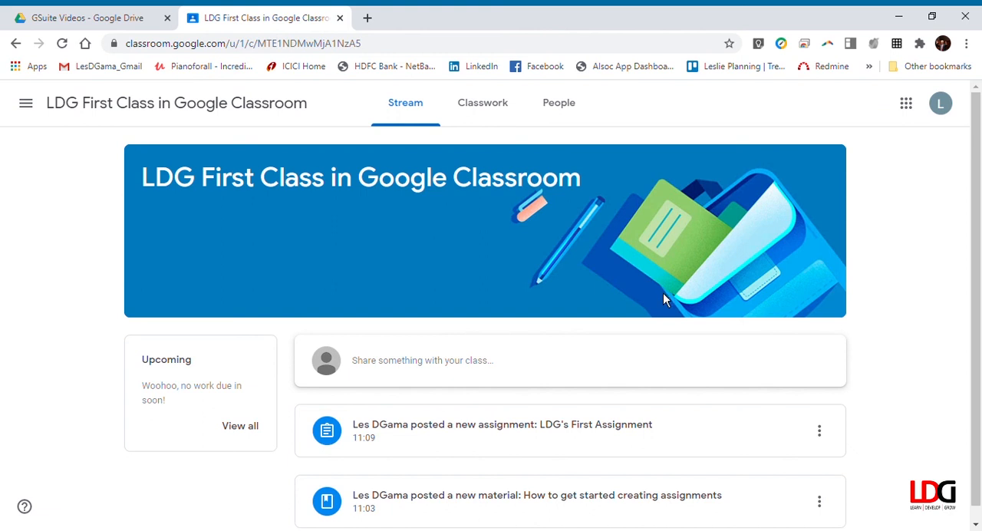
pyautogui.scroll(-1, 663, 294)
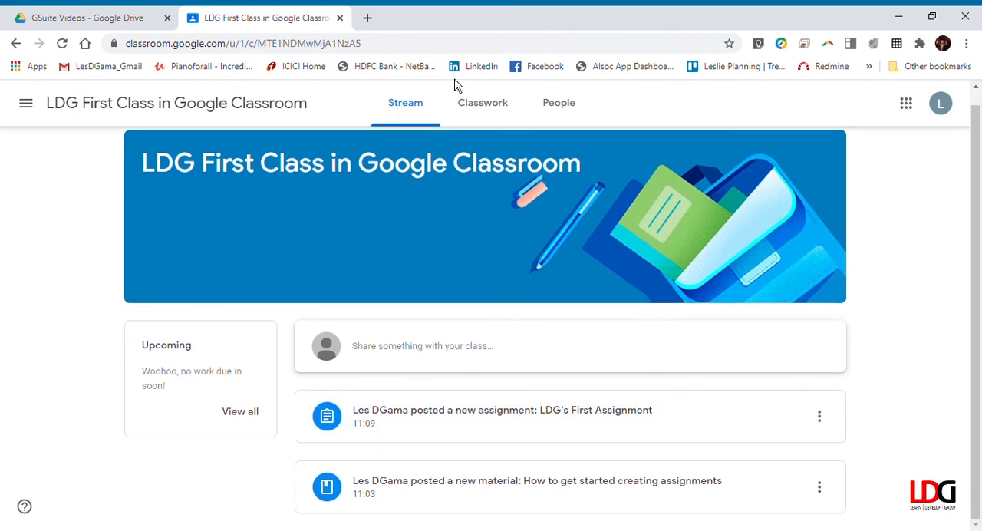
pyautogui.click(493, 103)
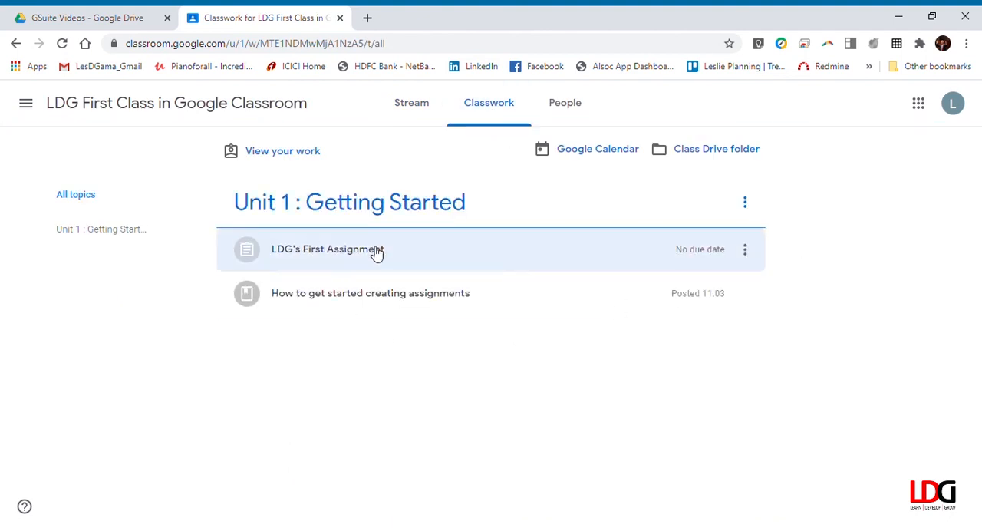
pyautogui.click(336, 254)
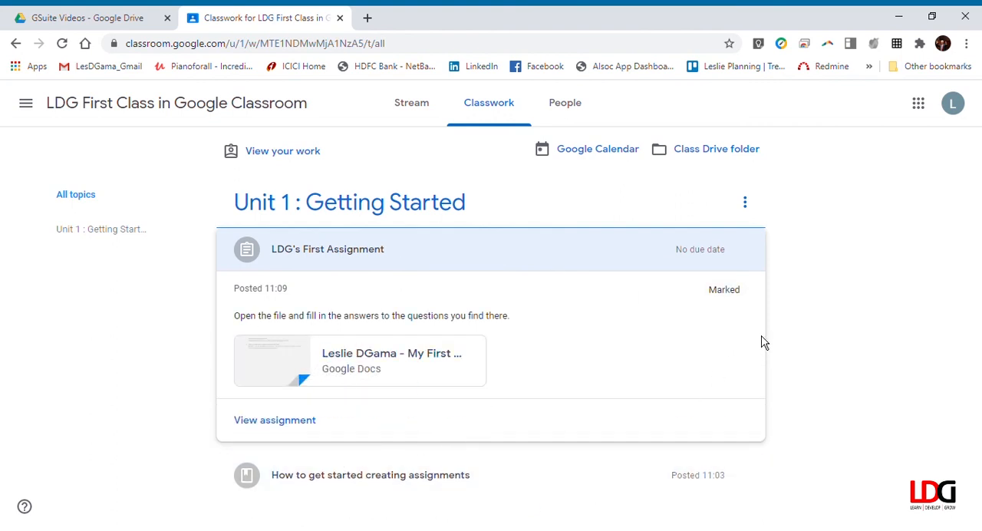
pyautogui.click(276, 420)
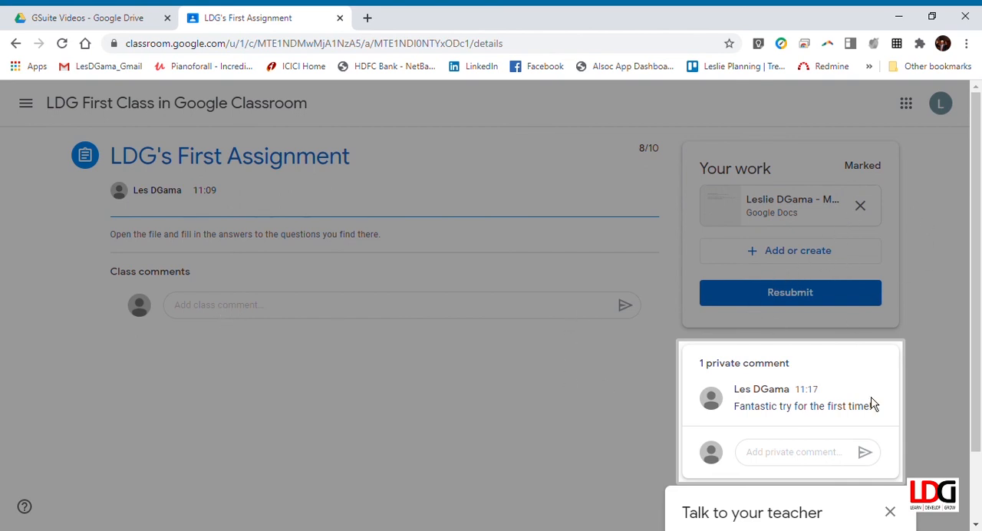
pyautogui.click(891, 513)
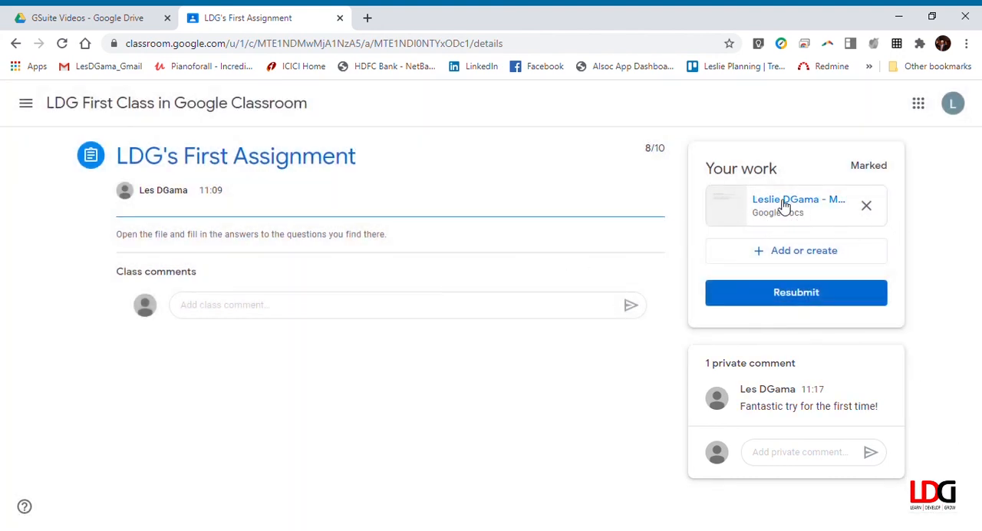
# Open the returned assignment document to read the teacher's suggested additions under the answers, and close it again
pyautogui.click(784, 206)
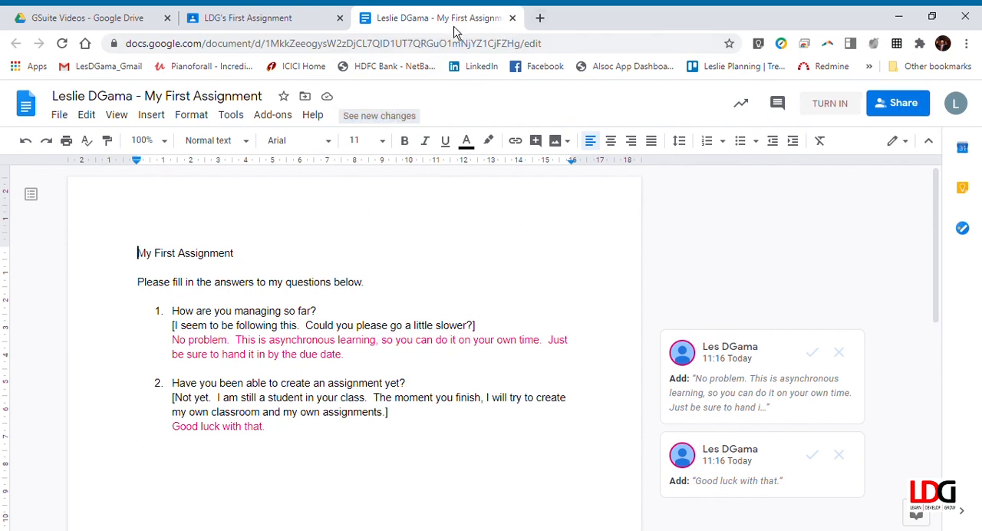
pyautogui.click(512, 17)
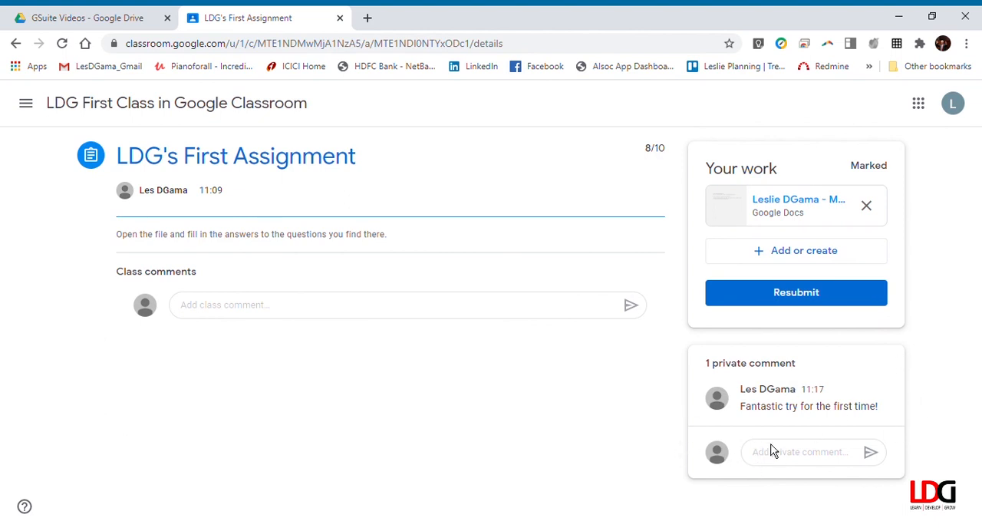
# Post the class comment "Hi Class. This was a very easy assignment to do." on "LDG's First Assignment"
pyautogui.click(201, 306)
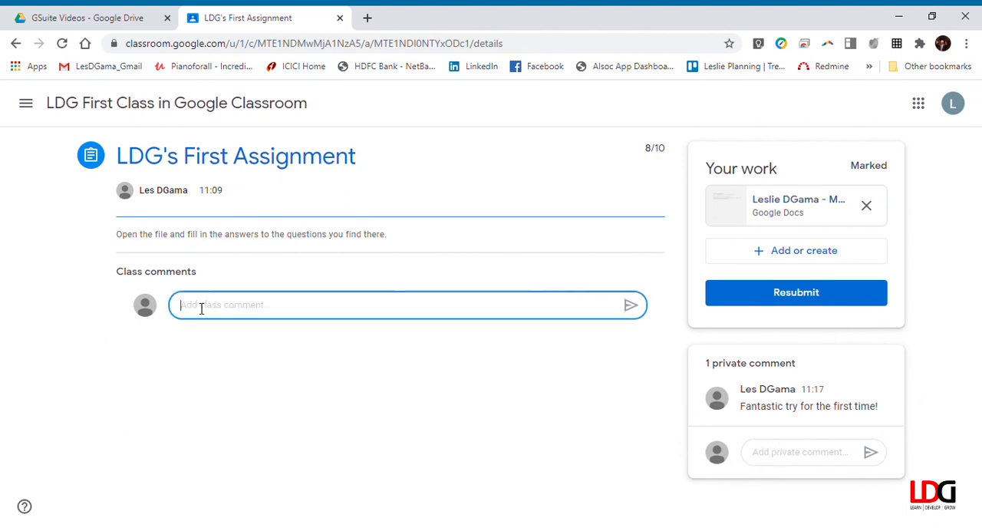
pyautogui.write('H')
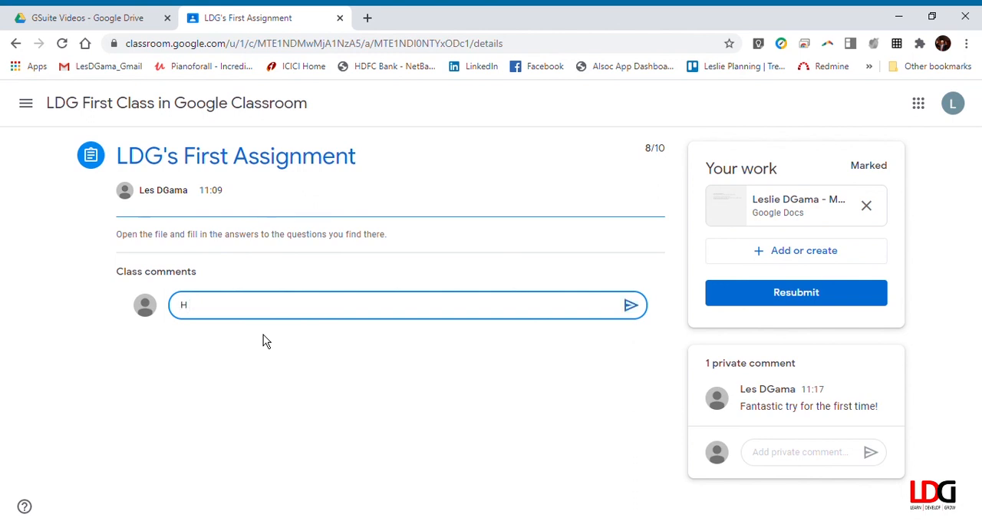
pyautogui.write('i Class.  This was a very easy a')
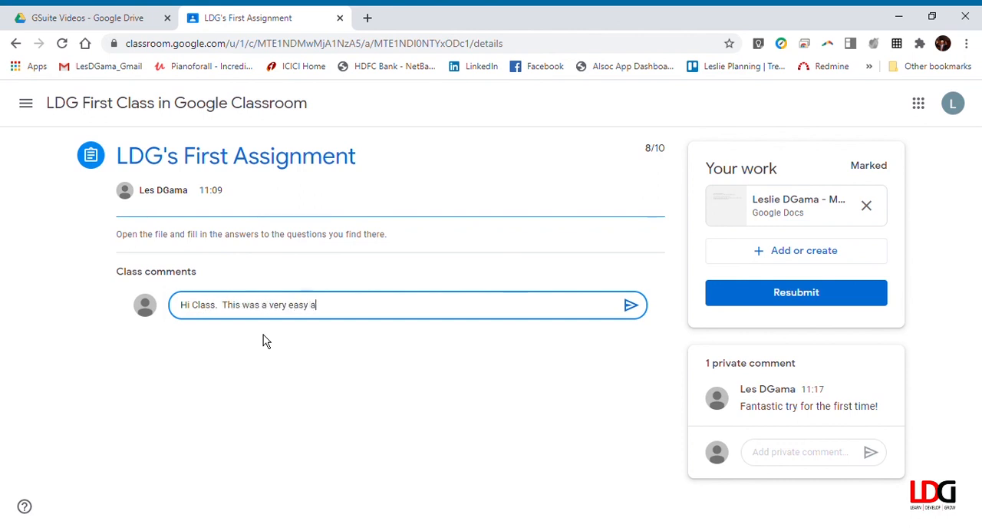
pyautogui.write('ssignment to do.')
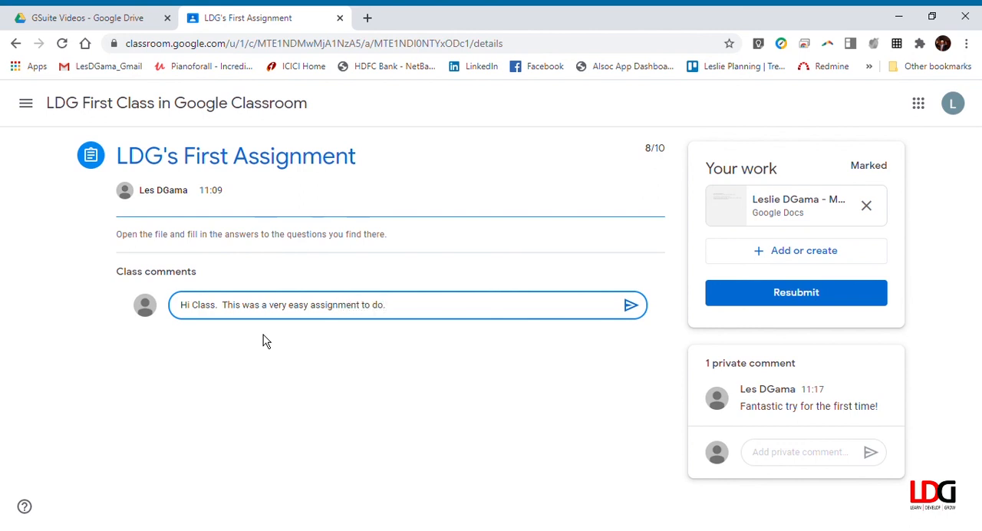
pyautogui.click(630, 305)
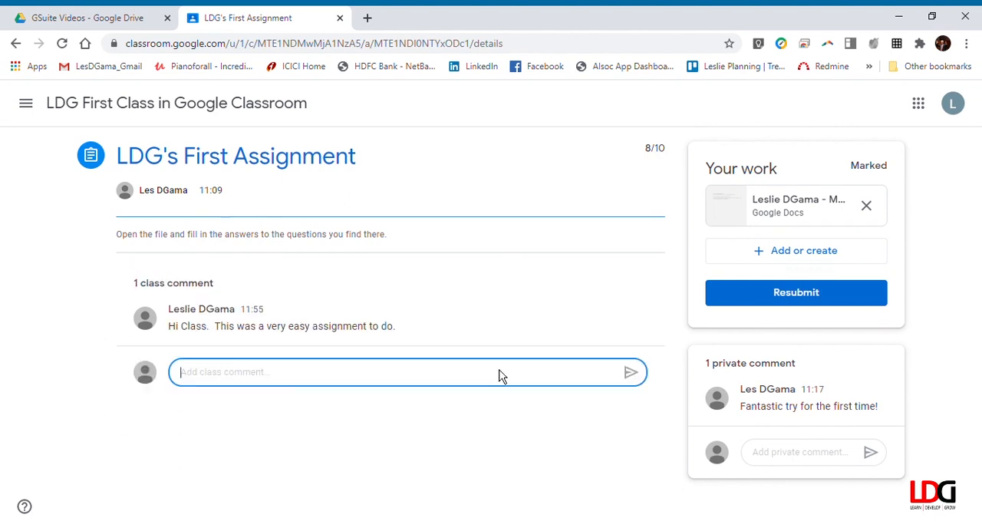
# Review the student's view of the class stream, the classwork under "Unit 1 : Getting Started" and the people list, ending back at the stream
pyautogui.click(160, 112)
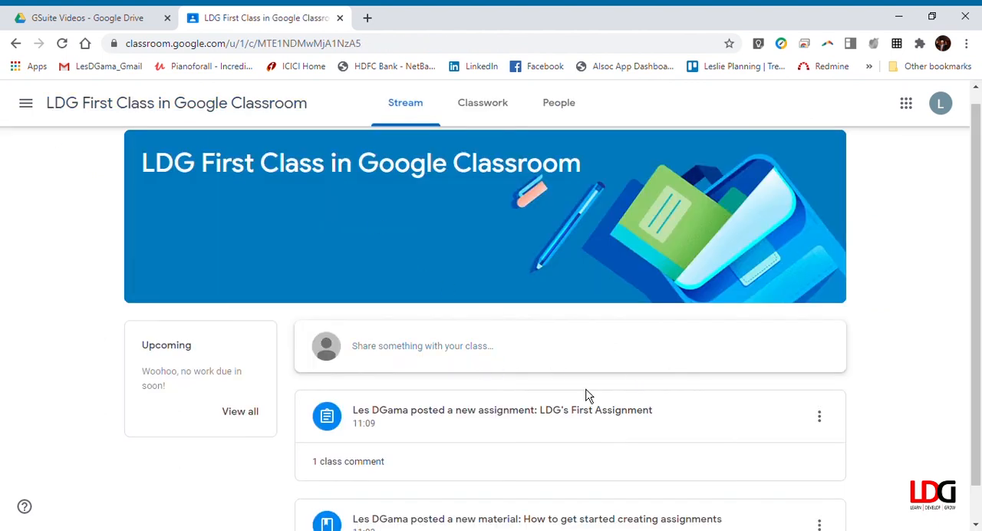
pyautogui.scroll(-1, 550, 356)
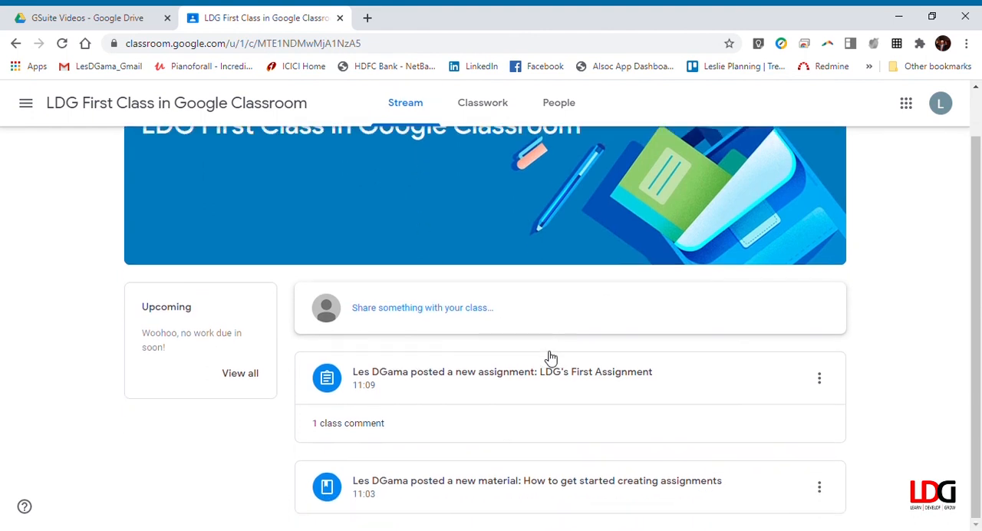
pyautogui.scroll(1, 537, 414)
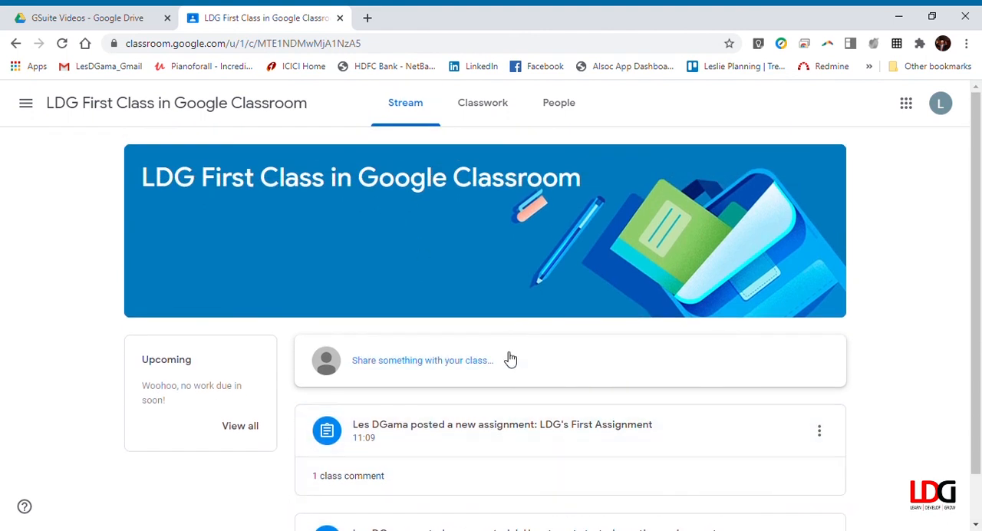
pyautogui.click(500, 111)
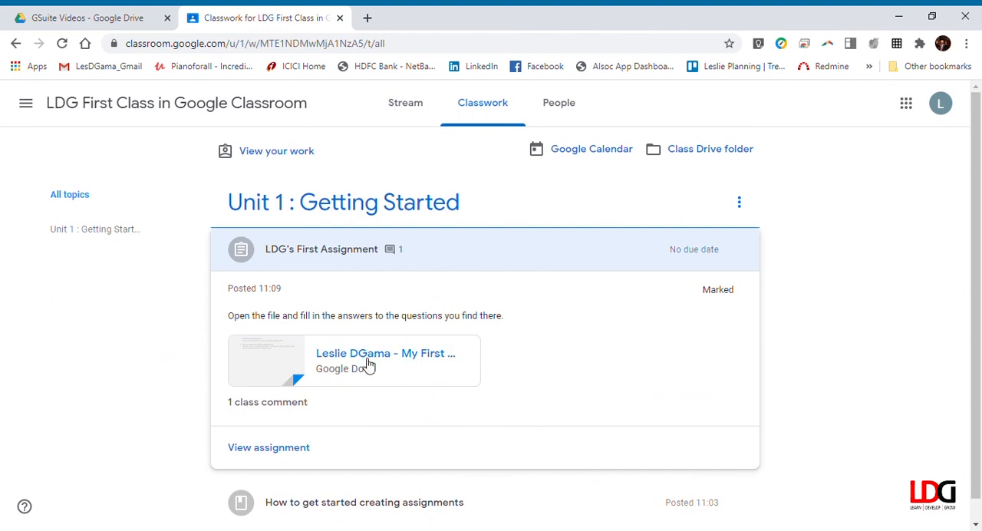
pyautogui.scroll(-1, 256, 389)
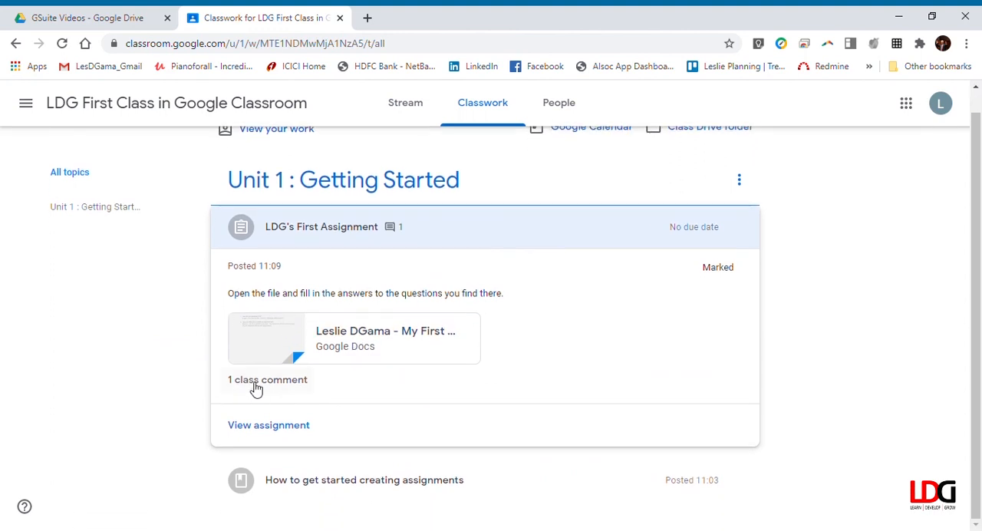
pyautogui.scroll(1, 482, 340)
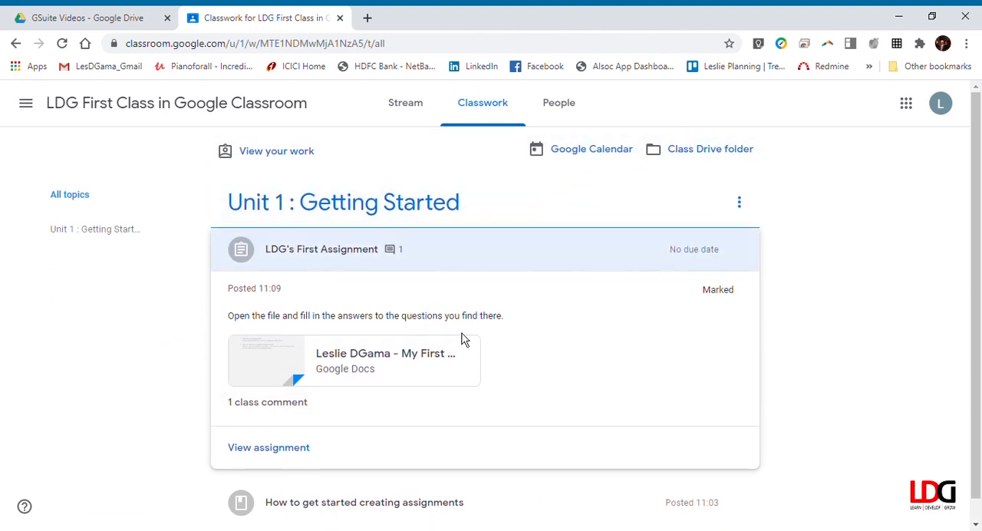
pyautogui.click(565, 109)
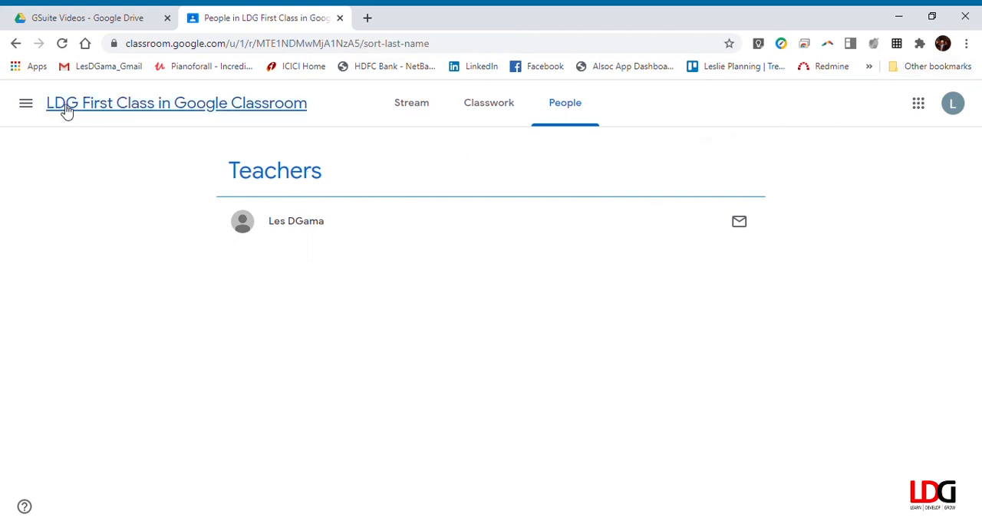
pyautogui.click(116, 106)
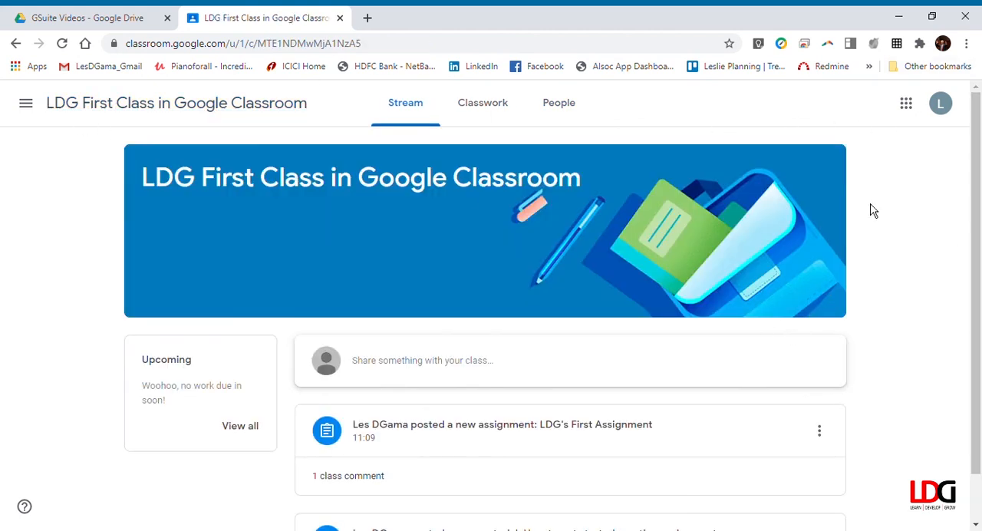